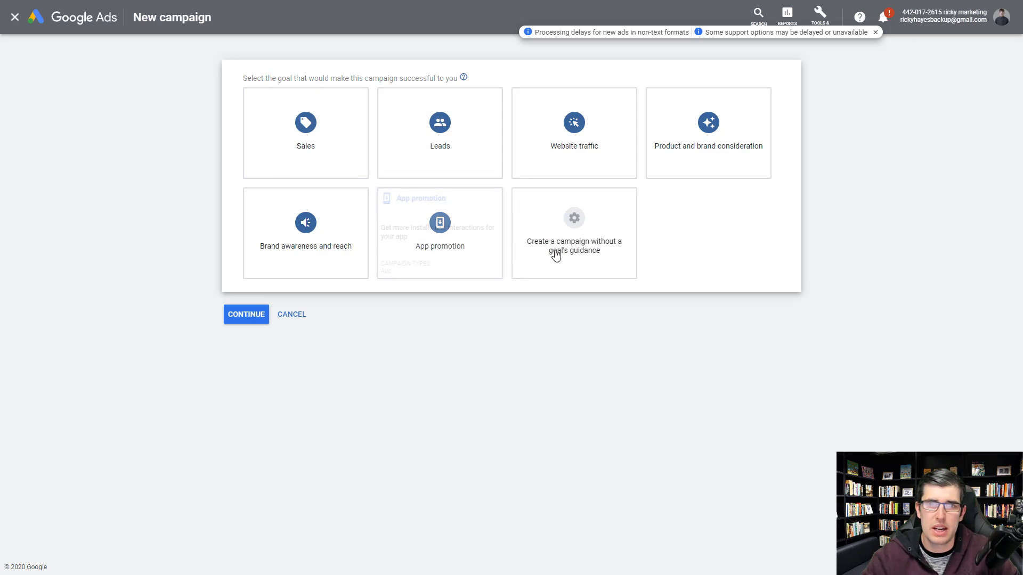
# Step: Start a video campaign without a goal's guidance, using the Custom video campaign subtype, and continue to its settings
pyautogui.click(552, 251)
pyautogui.click(581, 230)
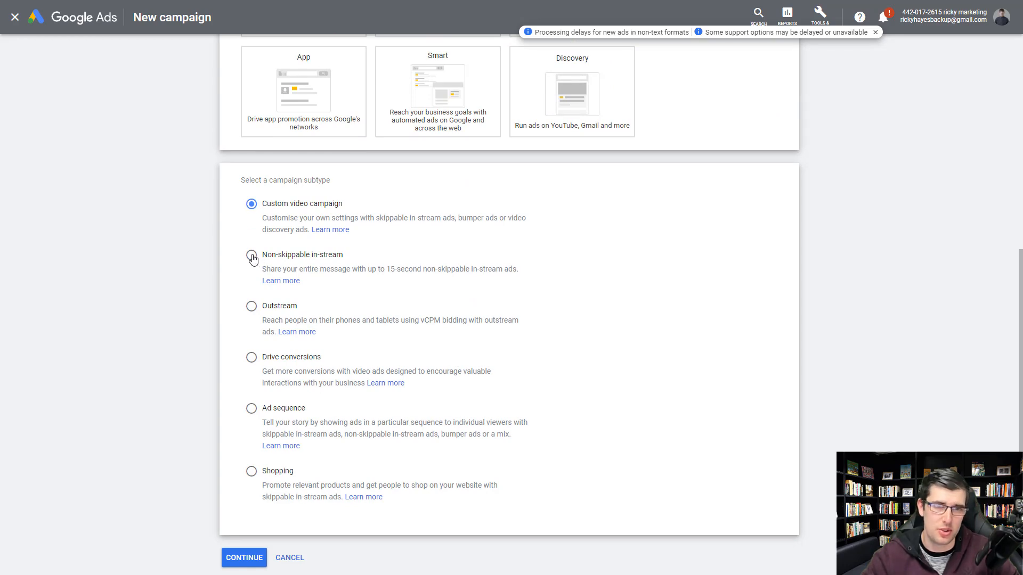
pyautogui.moveTo(252, 257); pyautogui.dragTo(338, 257)
pyautogui.click(264, 209)
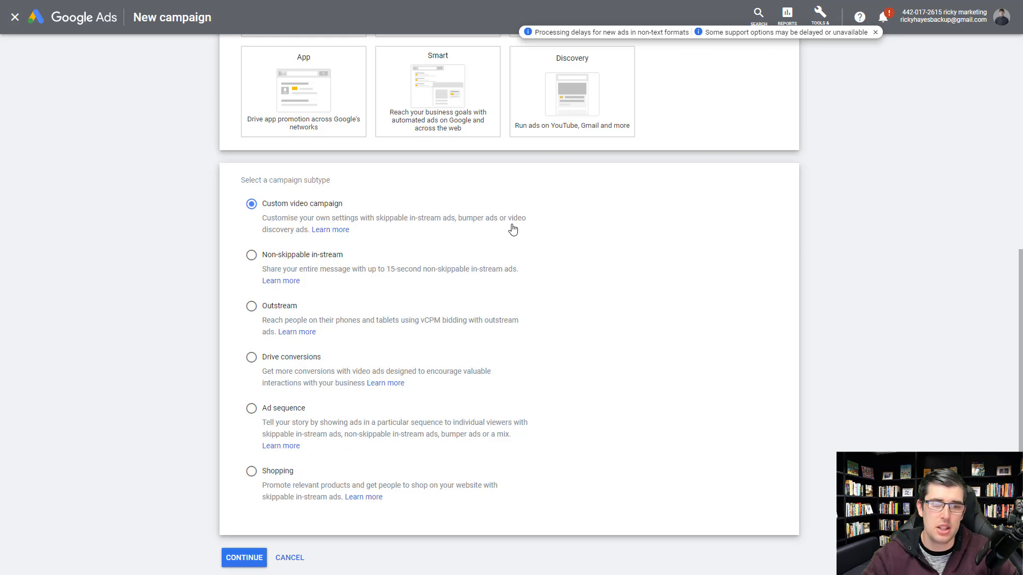
pyautogui.scroll(-1, 229, 506)
pyautogui.click(250, 518)
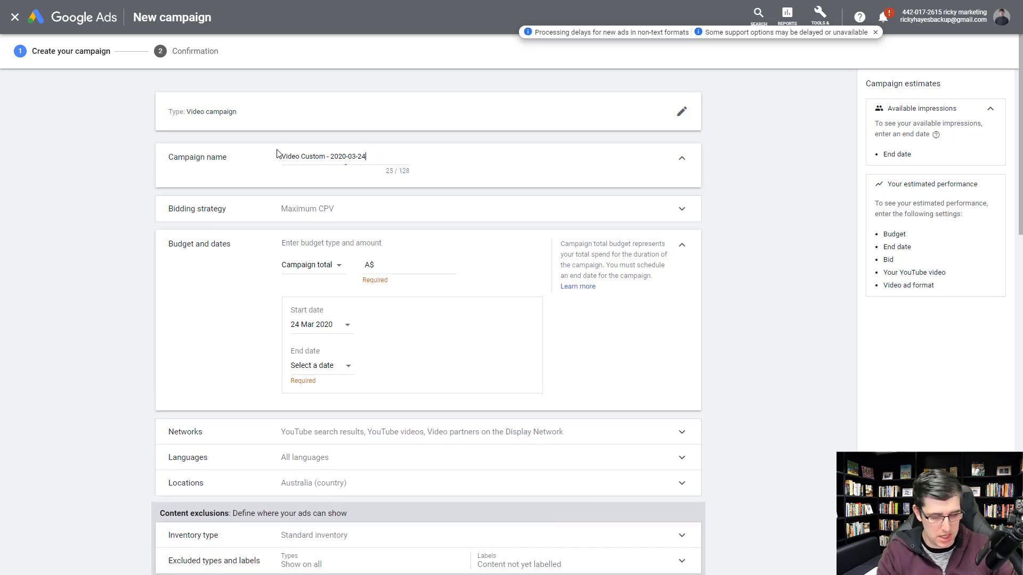
# Step: Rename the campaign as "Video - Youtube - Max CPV - 24th of March 2020"
pyautogui.tripleClick(278, 155)
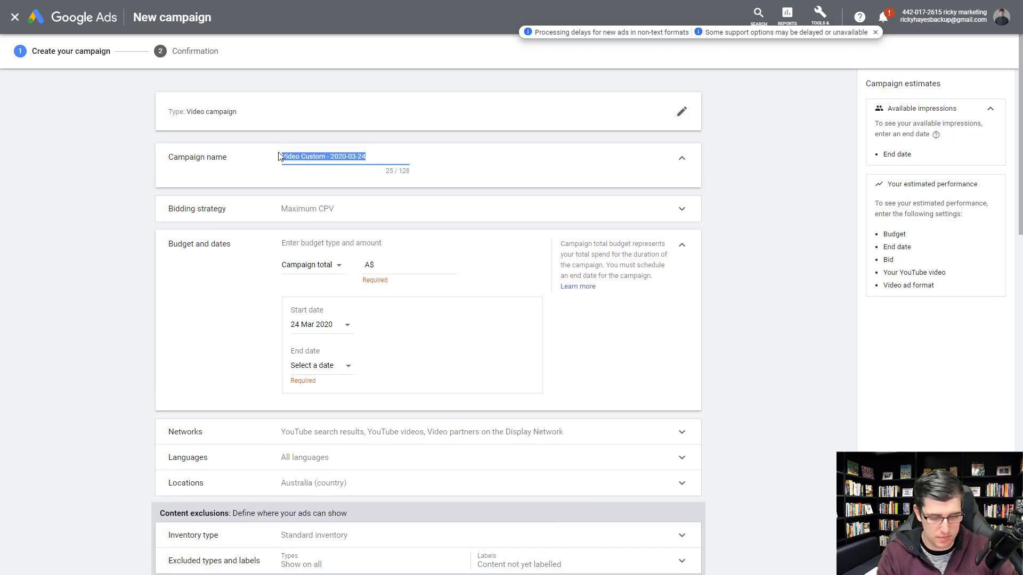
pyautogui.write('Video - Yo')
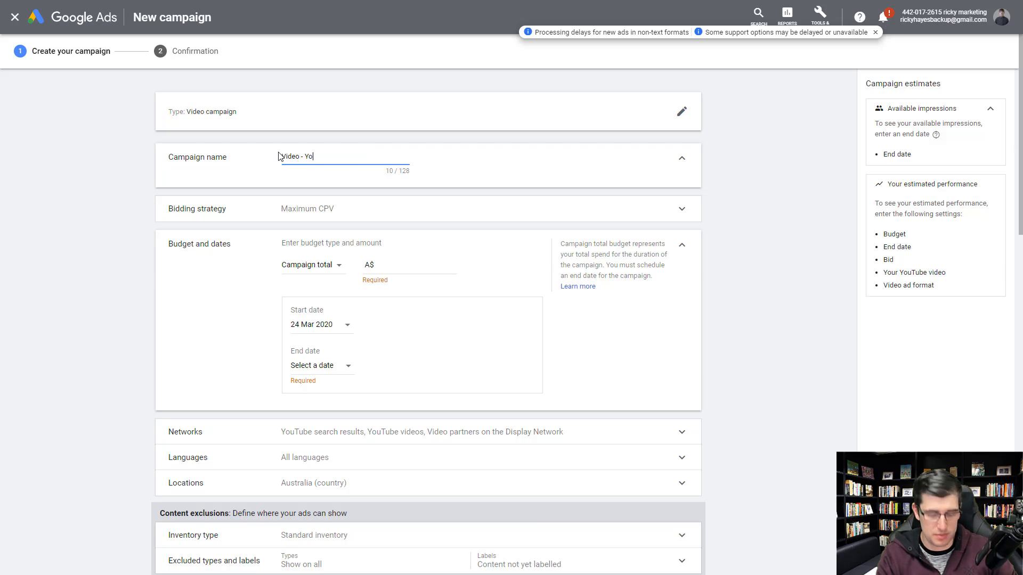
pyautogui.write('utube - Ma')
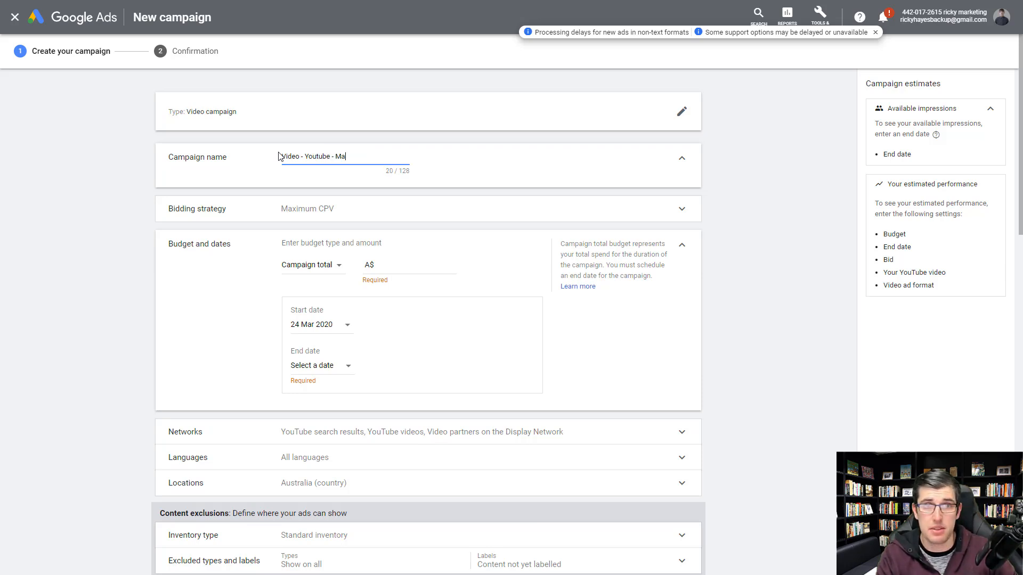
pyautogui.write('x CPV - 2')
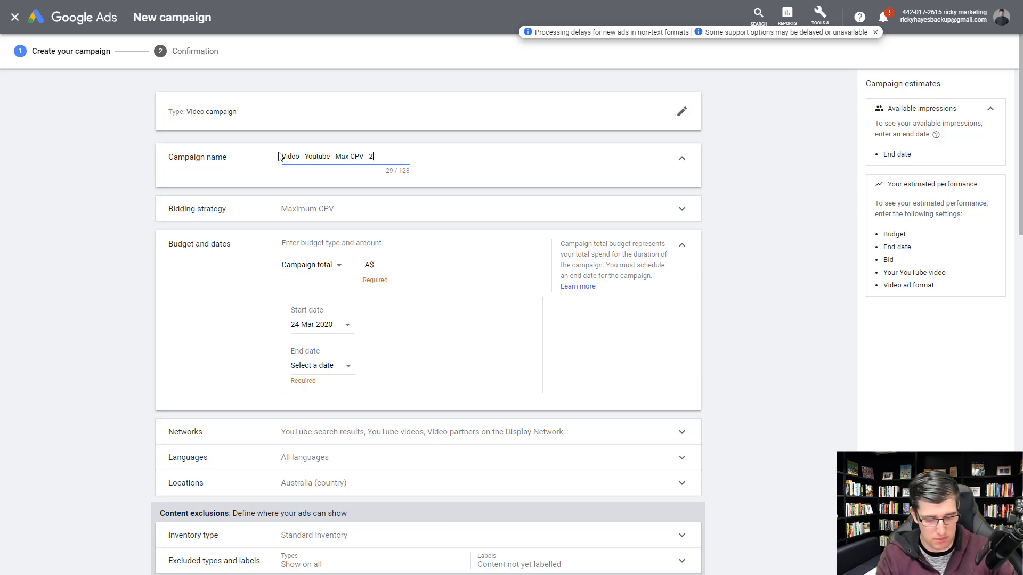
pyautogui.write('4th of Marc')
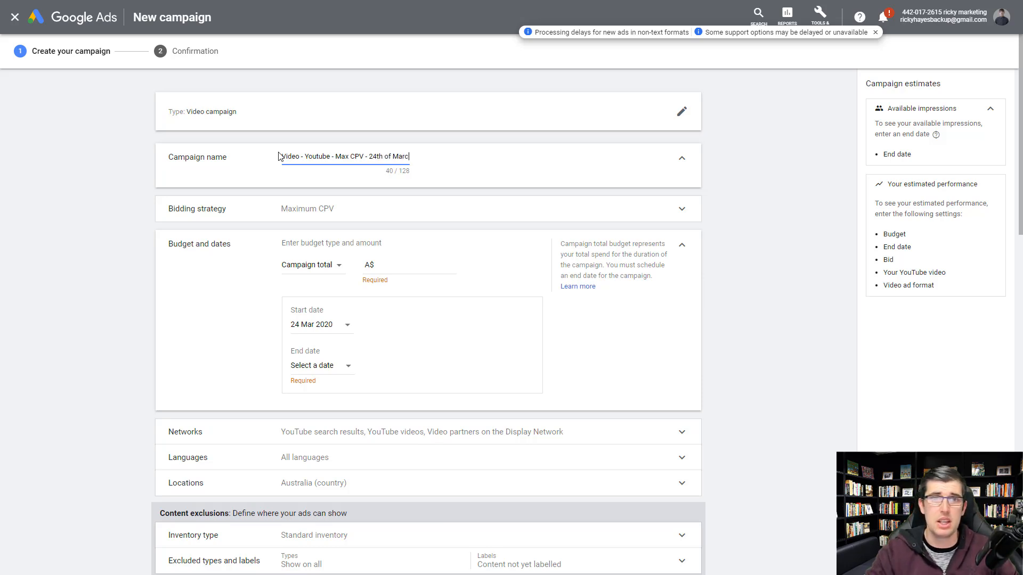
pyautogui.write('h 2020')
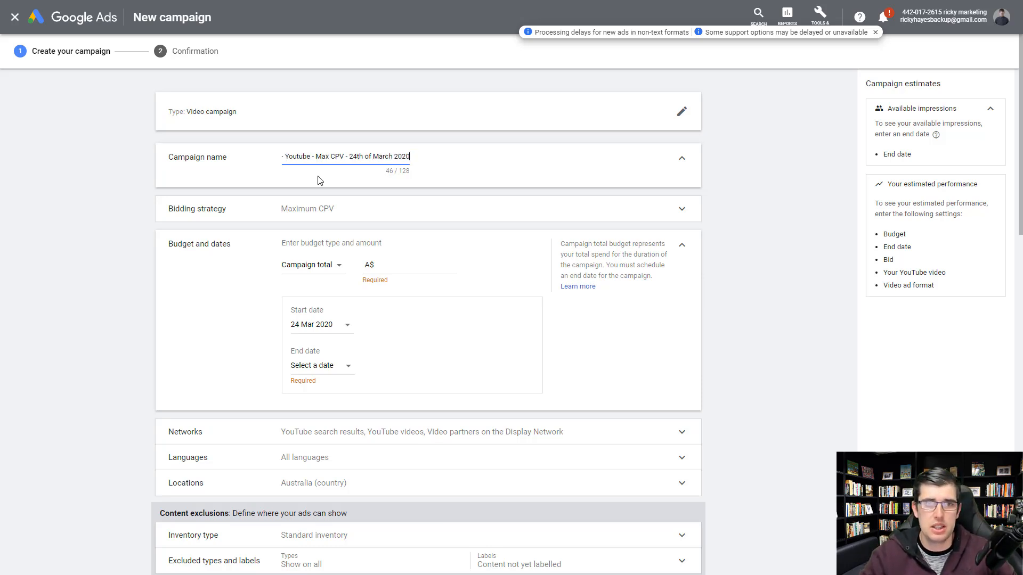
# Step: Choose Maximum CPV as the bidding strategy and read the note about unavailable strategies
pyautogui.click(323, 208)
pyautogui.click(323, 227)
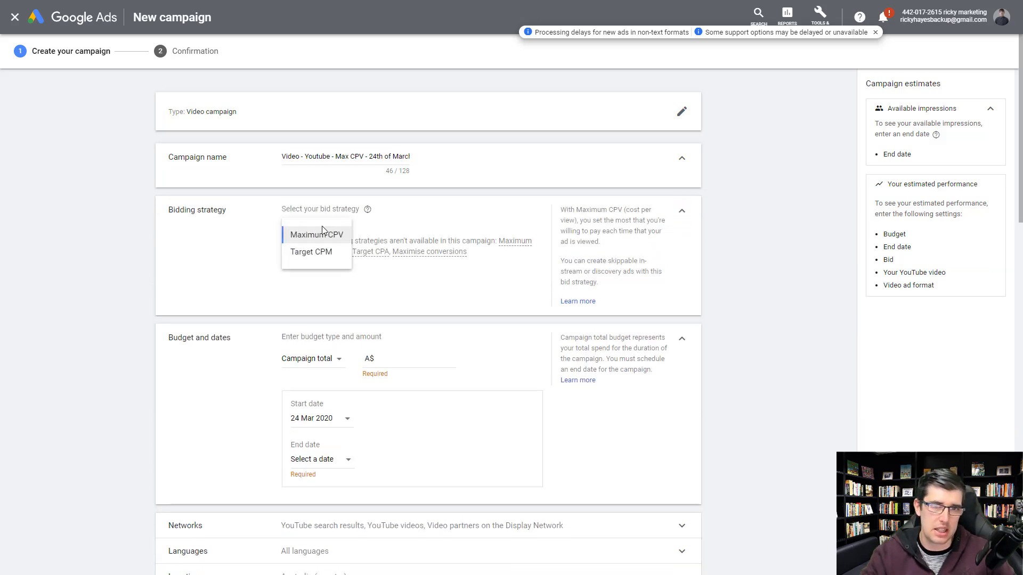
pyautogui.click(313, 235)
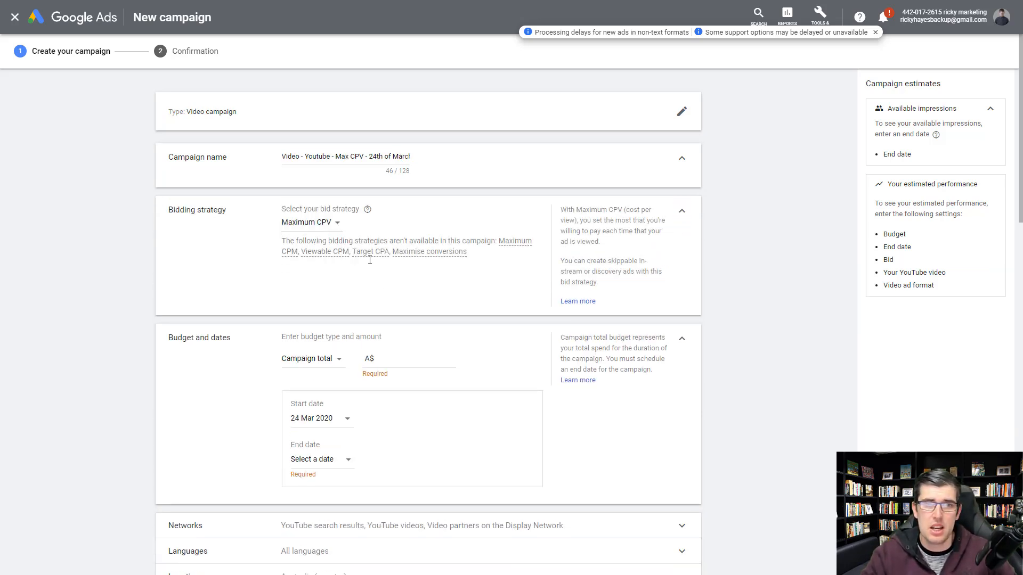
pyautogui.moveTo(297, 238); pyautogui.dragTo(474, 238)
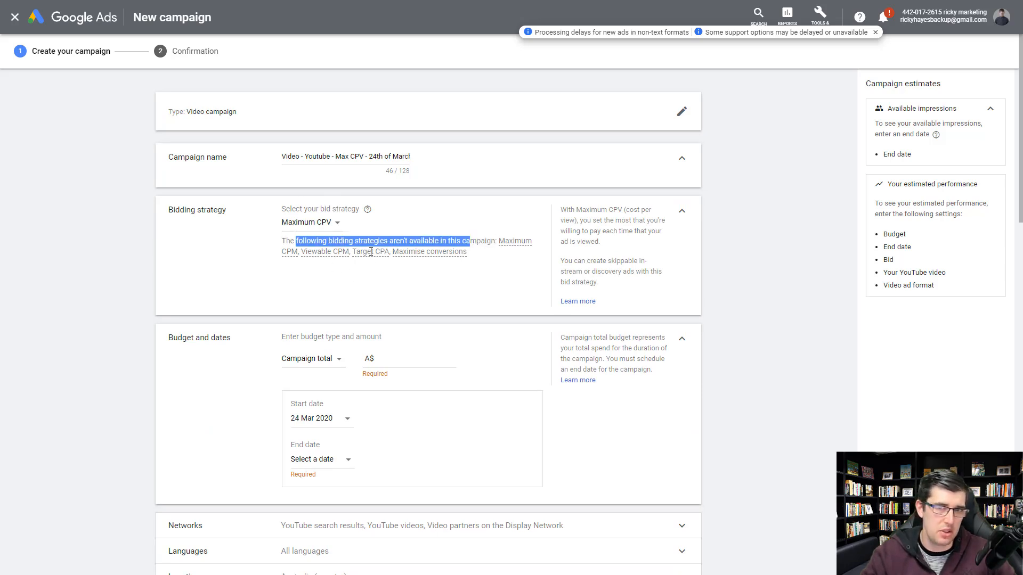
pyautogui.click(401, 287)
# Step: Change the budget type to Daily and set the amount to A$25.00
pyautogui.scroll(-2, 373, 280)
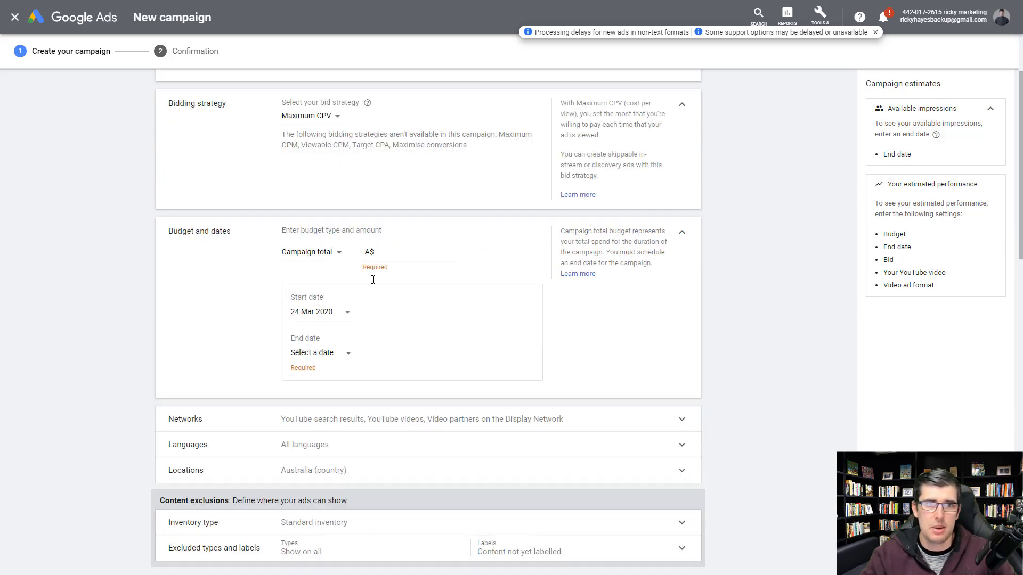
pyautogui.click(316, 256)
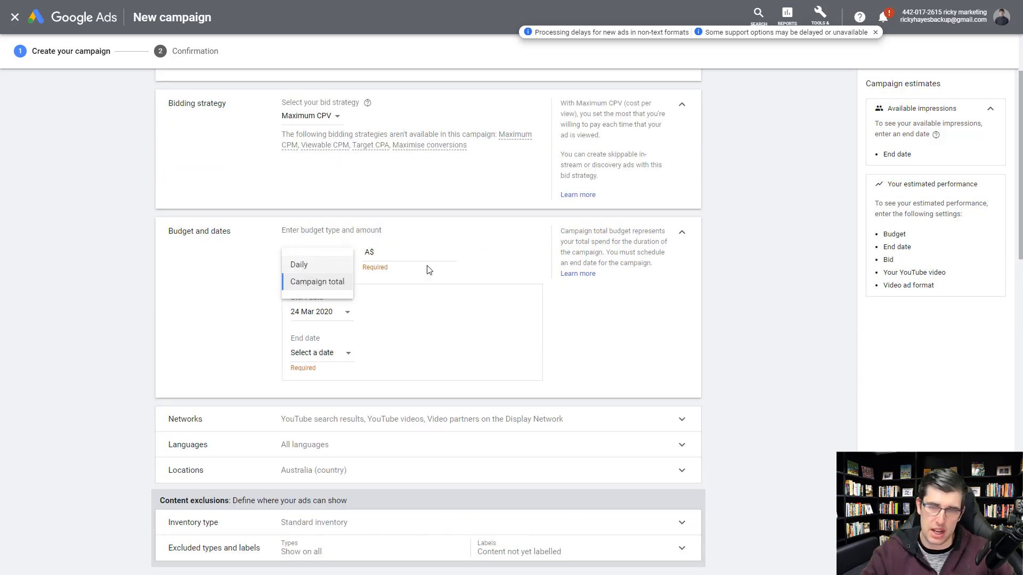
pyautogui.click(306, 264)
pyautogui.click(417, 254)
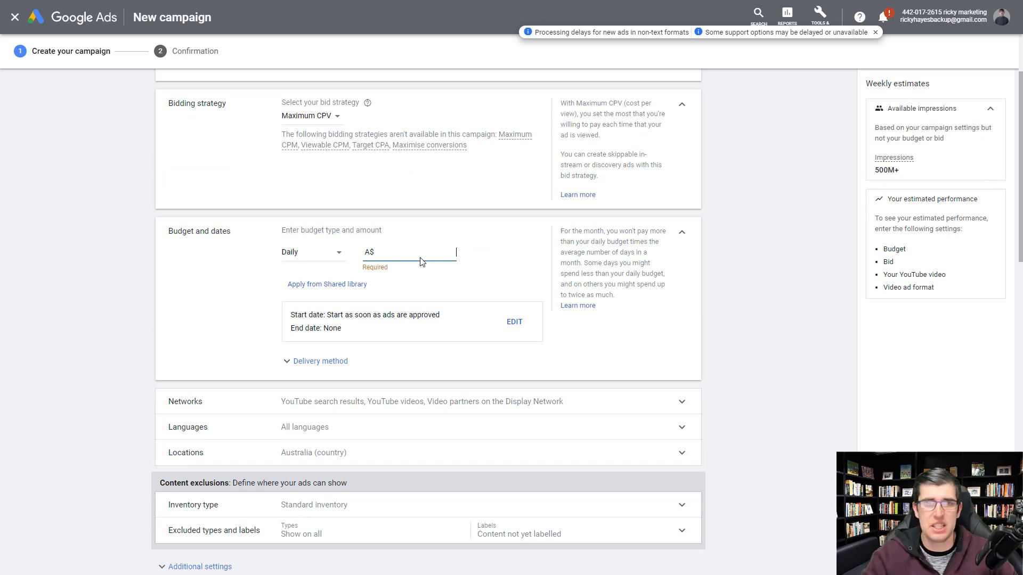
pyautogui.write('25')
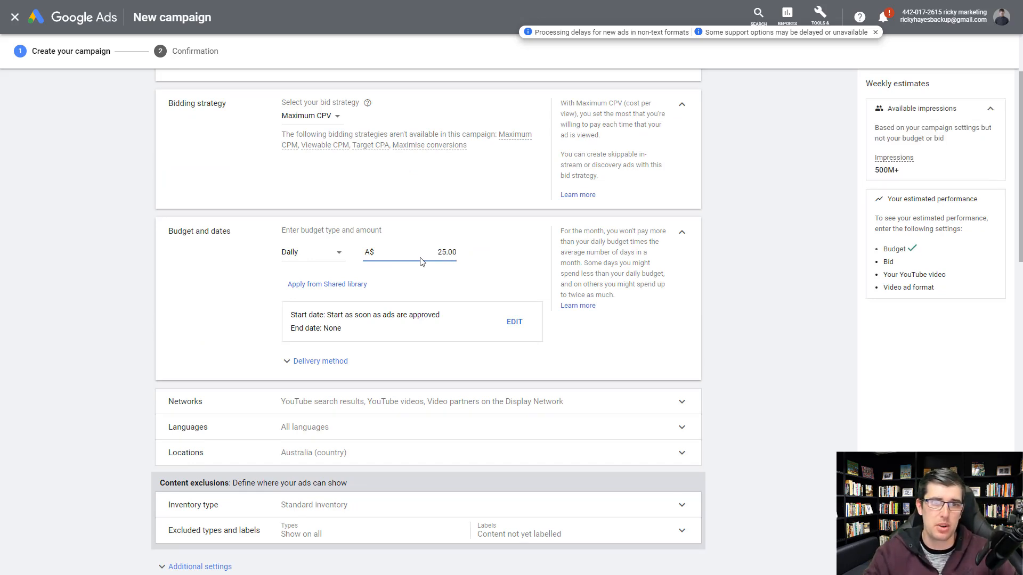
pyautogui.click(251, 289)
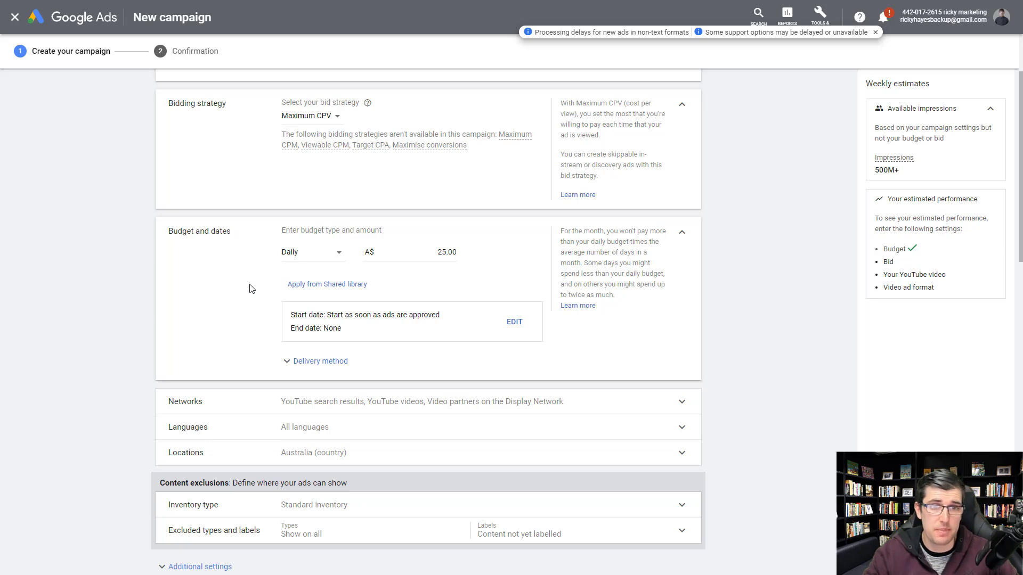
pyautogui.click(312, 367)
pyautogui.click(295, 361)
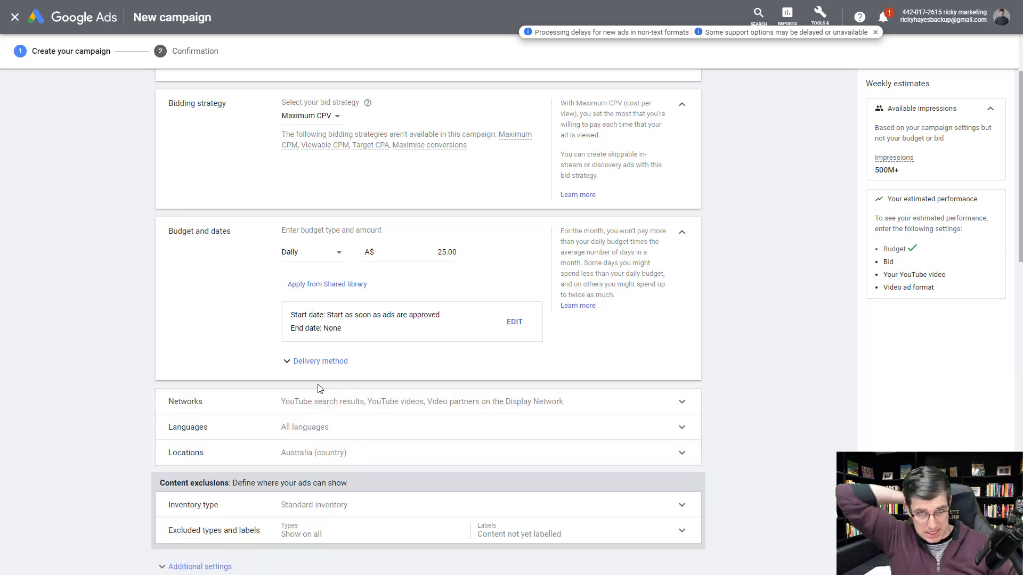
# Step: Exclude YouTube search results and video partners on the Display Network from the campaign's networks, leaving only YouTube videos
pyautogui.click(347, 406)
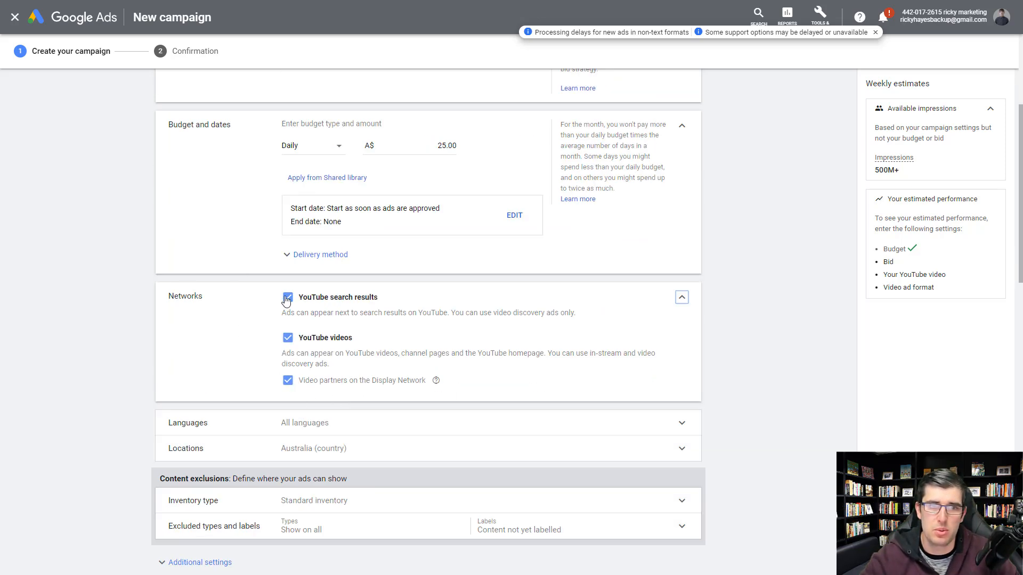
pyautogui.click(288, 298)
pyautogui.moveTo(292, 313); pyautogui.dragTo(589, 315)
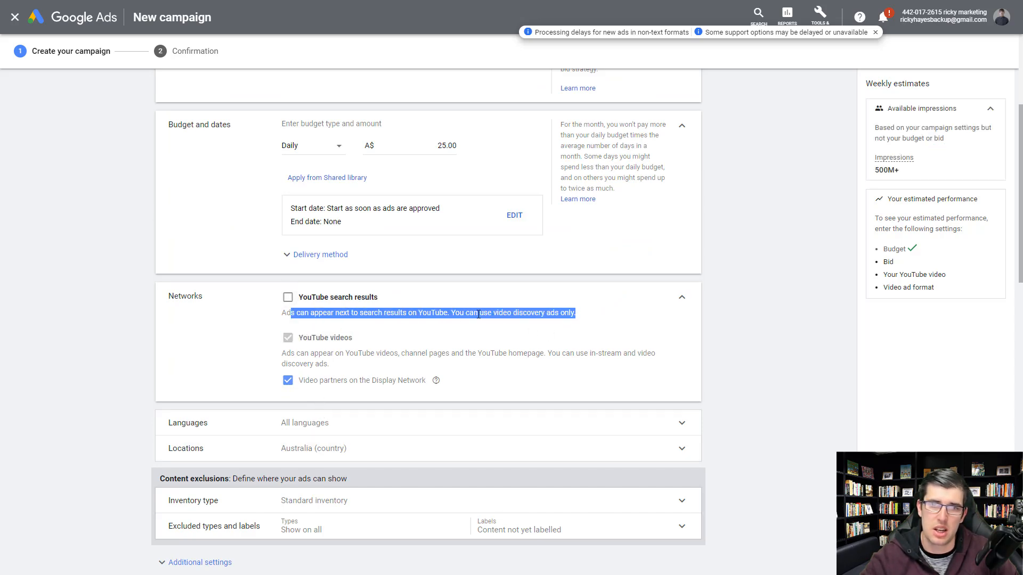
pyautogui.moveTo(451, 312); pyautogui.dragTo(576, 313)
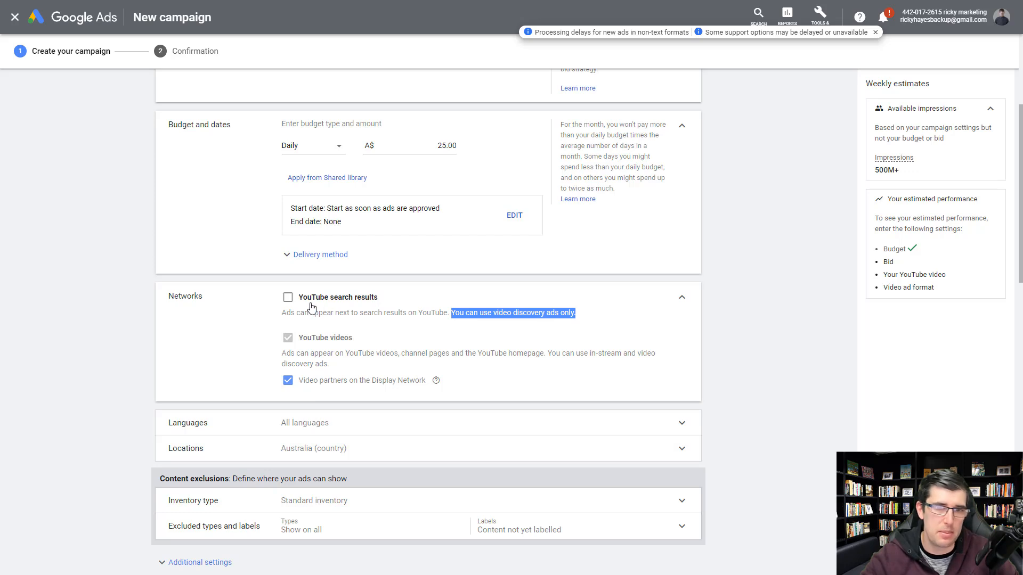
pyautogui.click(288, 380)
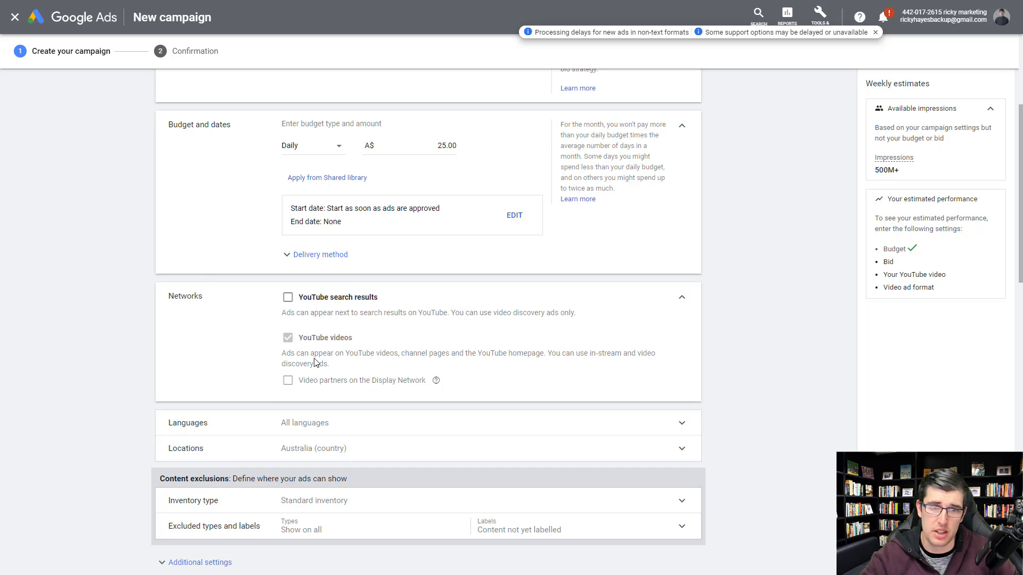
pyautogui.moveTo(309, 354); pyautogui.dragTo(523, 353)
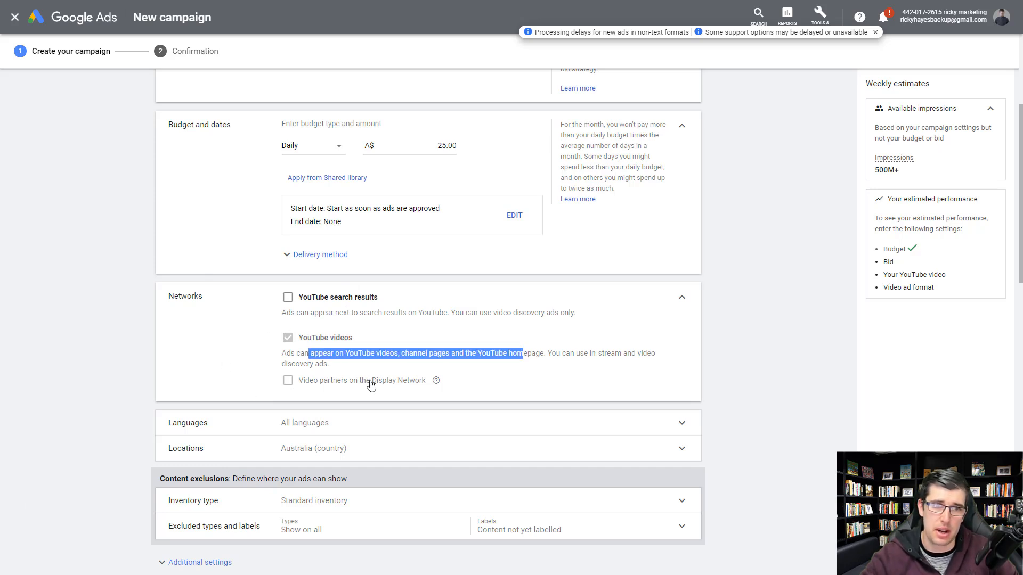
pyautogui.moveTo(371, 385); pyautogui.dragTo(256, 356)
# Step: Target the United States and the United Kingdom as the campaign's locations instead of Australia
pyautogui.scroll(-3, 229, 351)
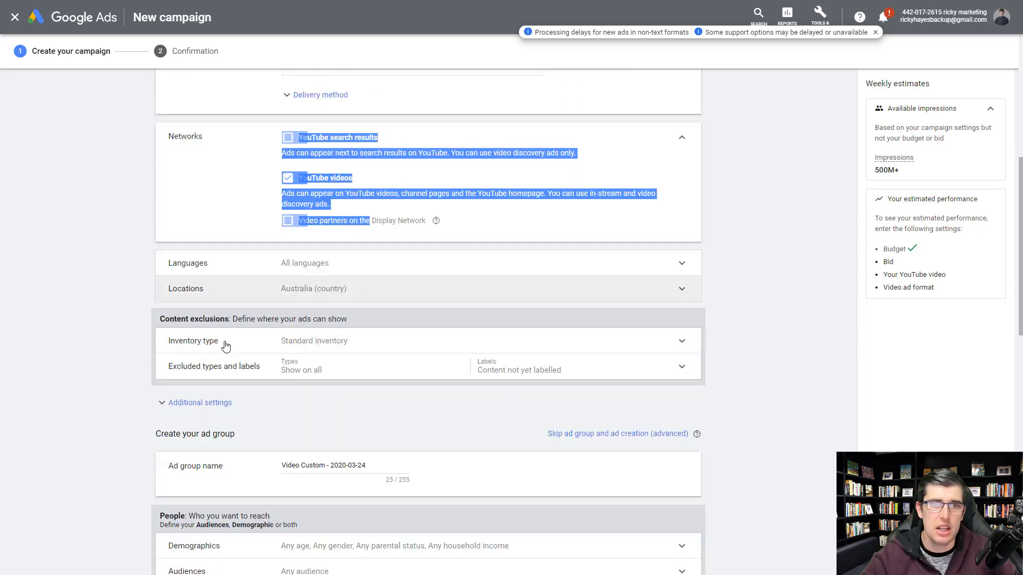
pyautogui.click(309, 289)
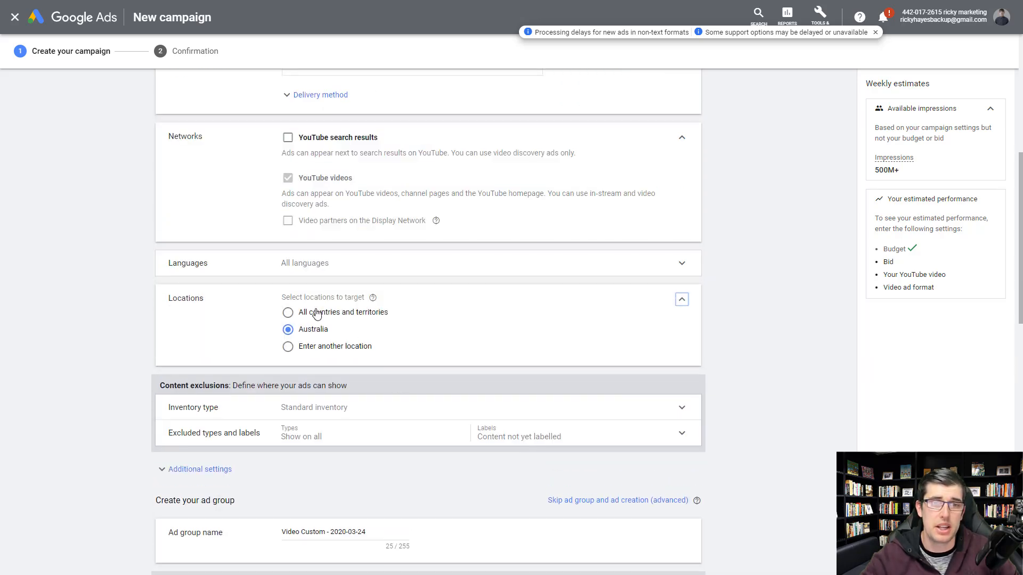
pyautogui.click(288, 313)
pyautogui.click(288, 347)
pyautogui.click(339, 369)
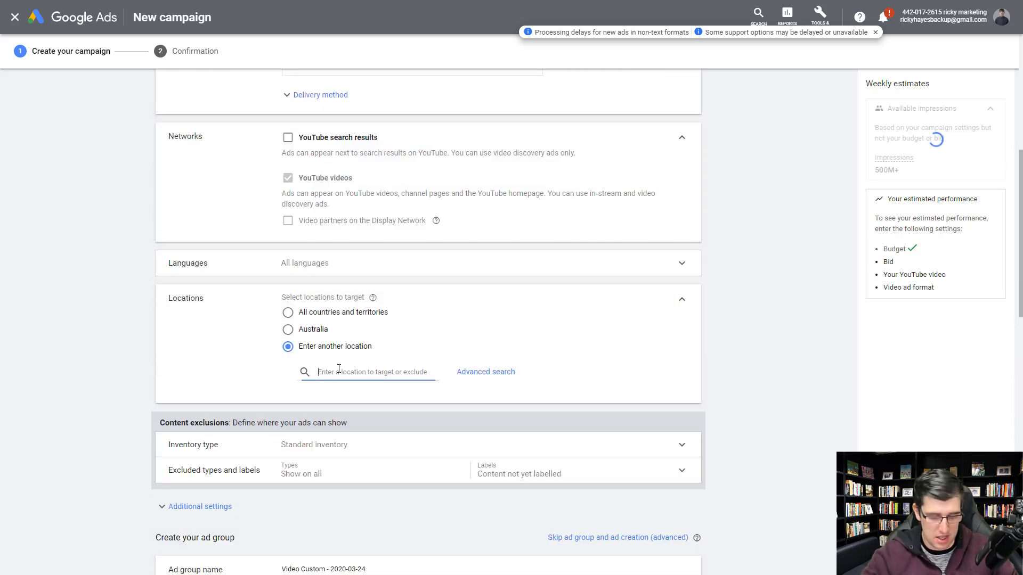
pyautogui.write('united')
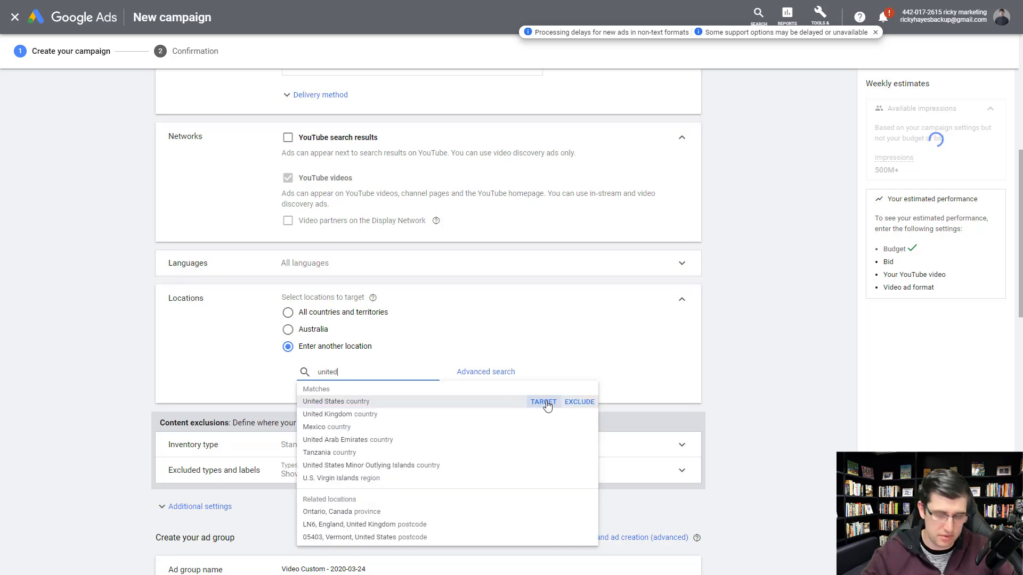
pyautogui.click(544, 404)
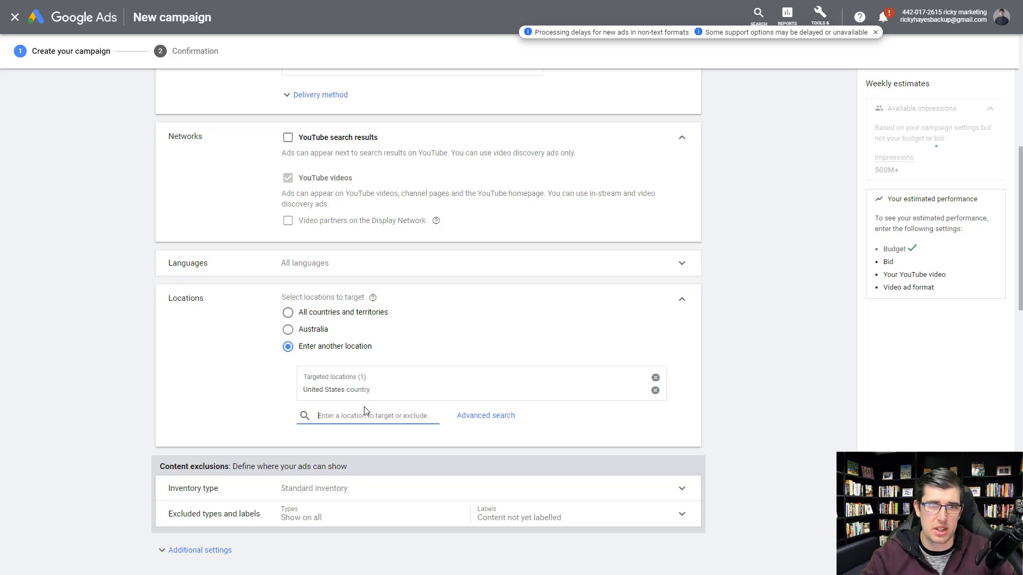
pyautogui.write('united')
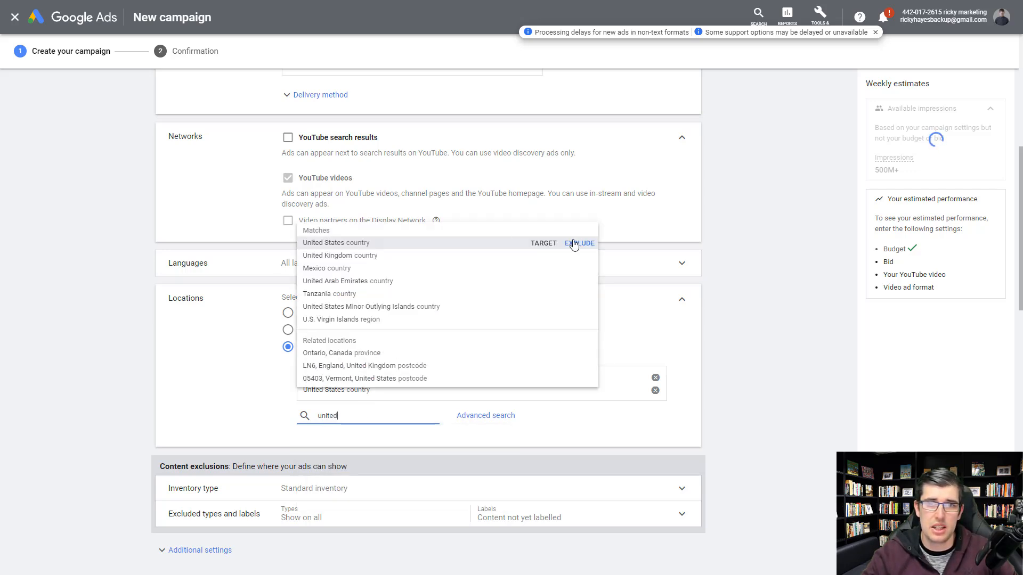
pyautogui.click(544, 256)
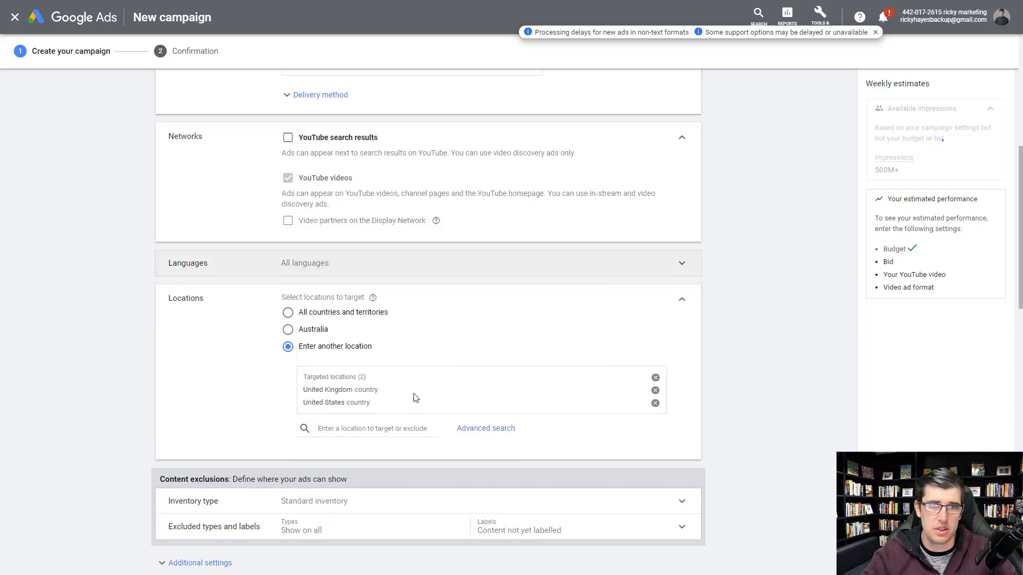
# Step: Review the inventory type options under content exclusions, keeping Standard inventory
pyautogui.scroll(-2, 234, 326)
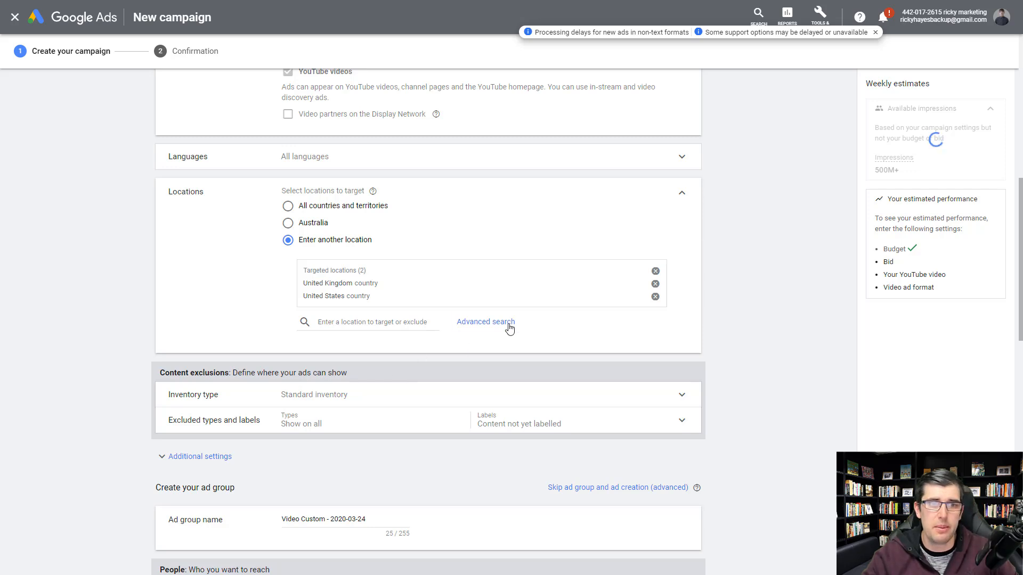
pyautogui.click(391, 405)
pyautogui.scroll(-2, 462, 414)
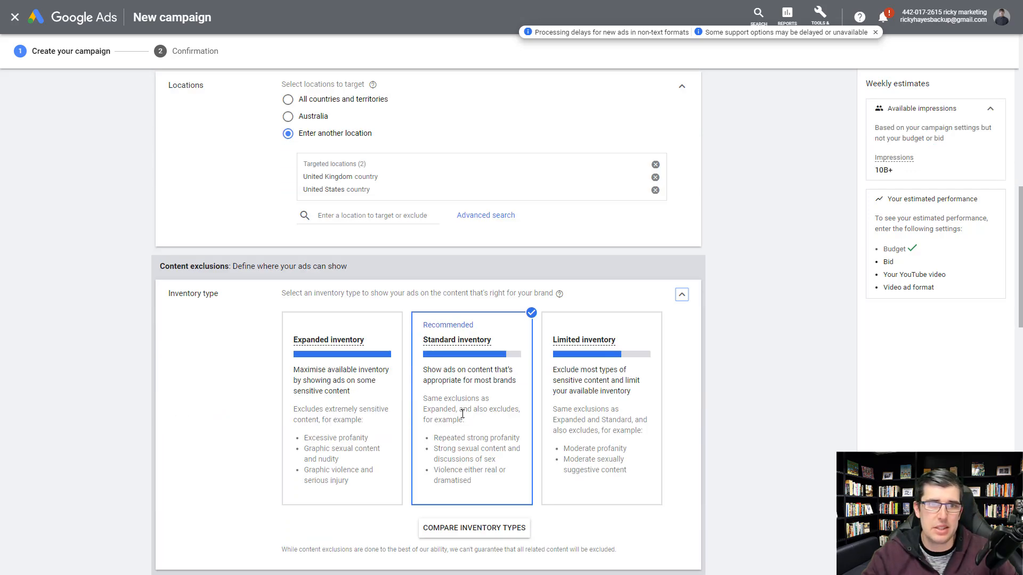
pyautogui.scroll(-2, 462, 414)
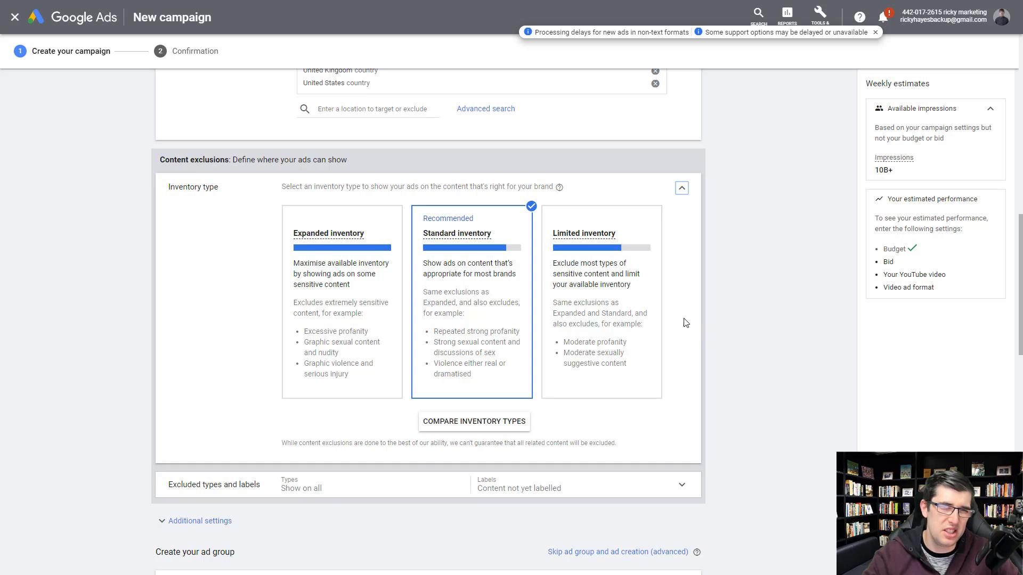
pyautogui.click(682, 188)
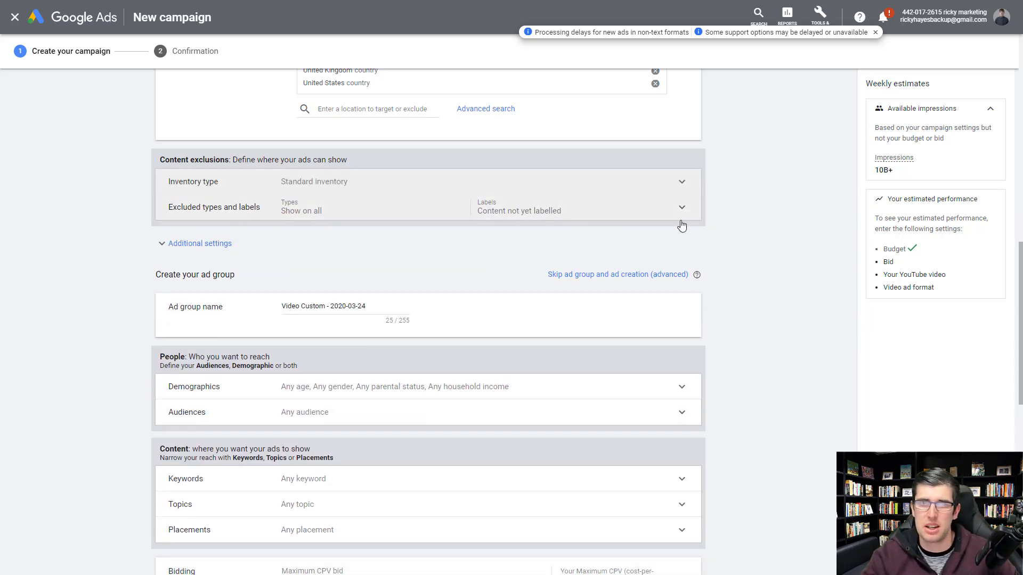
# Step: Exclude embedded videos and live streaming videos from the content types where the ads can show
pyautogui.click(682, 207)
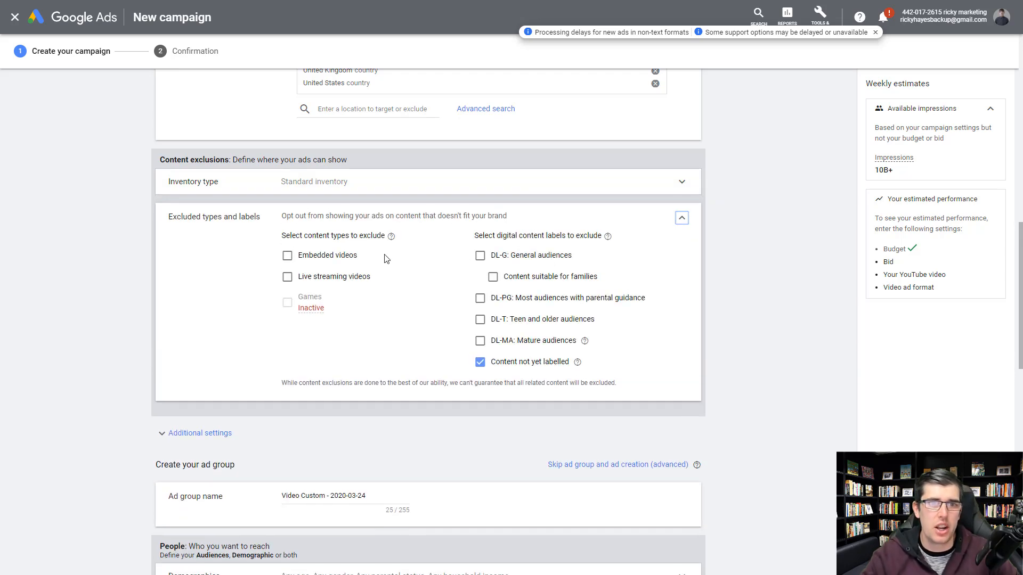
pyautogui.click(287, 255)
pyautogui.click(287, 277)
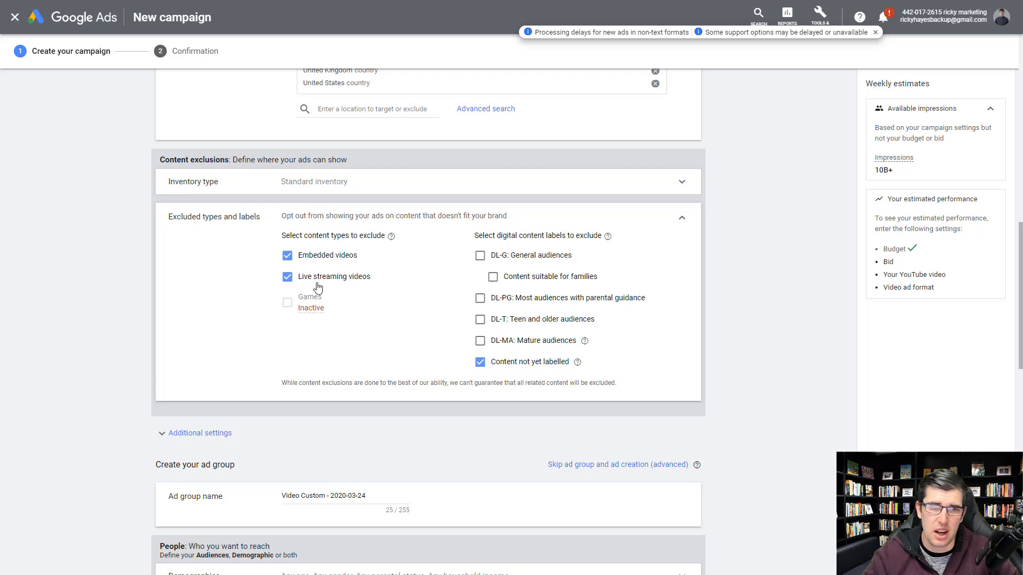
pyautogui.click(682, 217)
# Step: Expand the campaign's additional settings and review the Conversions options, keeping the account-level setting
pyautogui.click(187, 244)
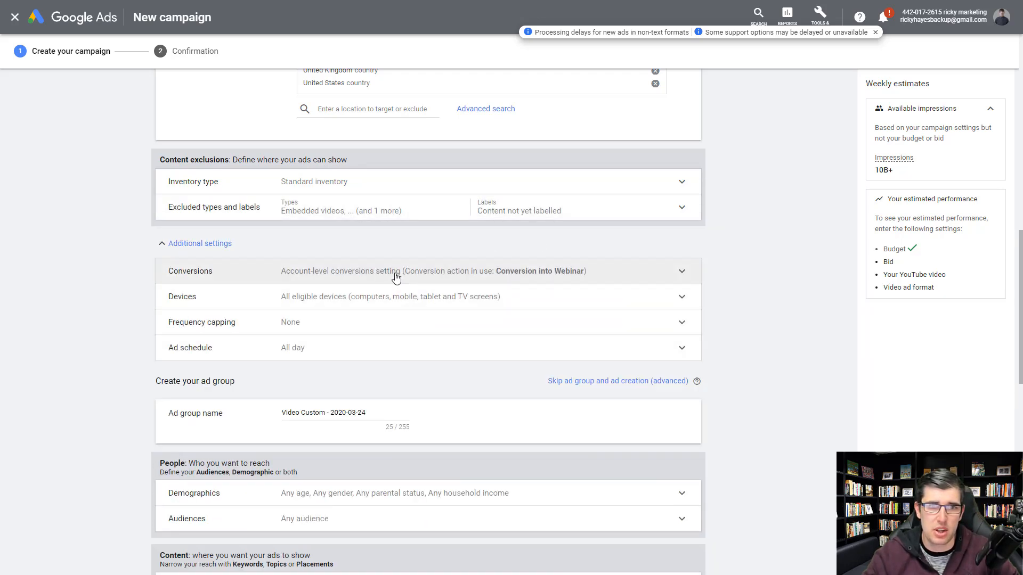
pyautogui.click(394, 273)
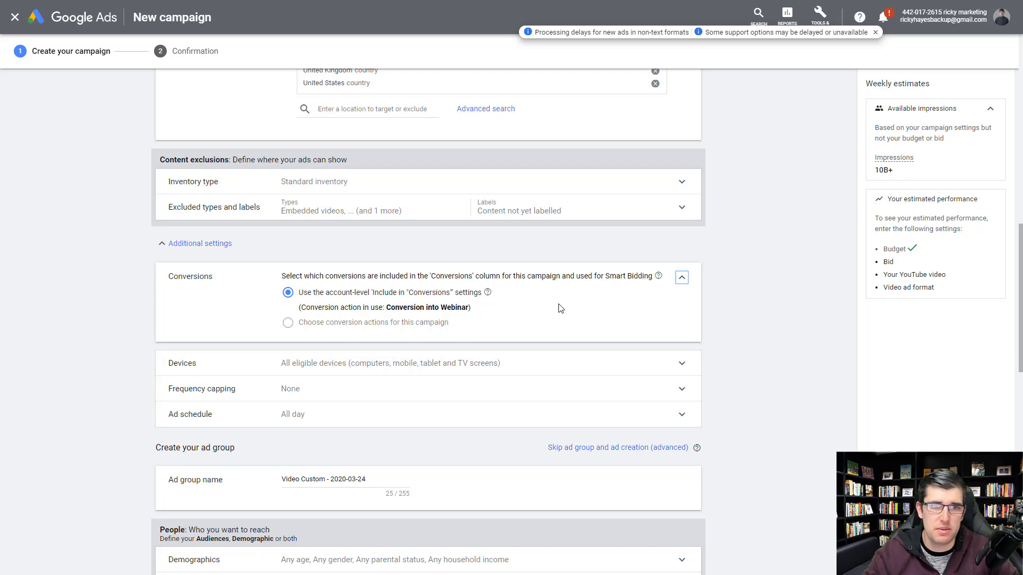
pyautogui.click(682, 277)
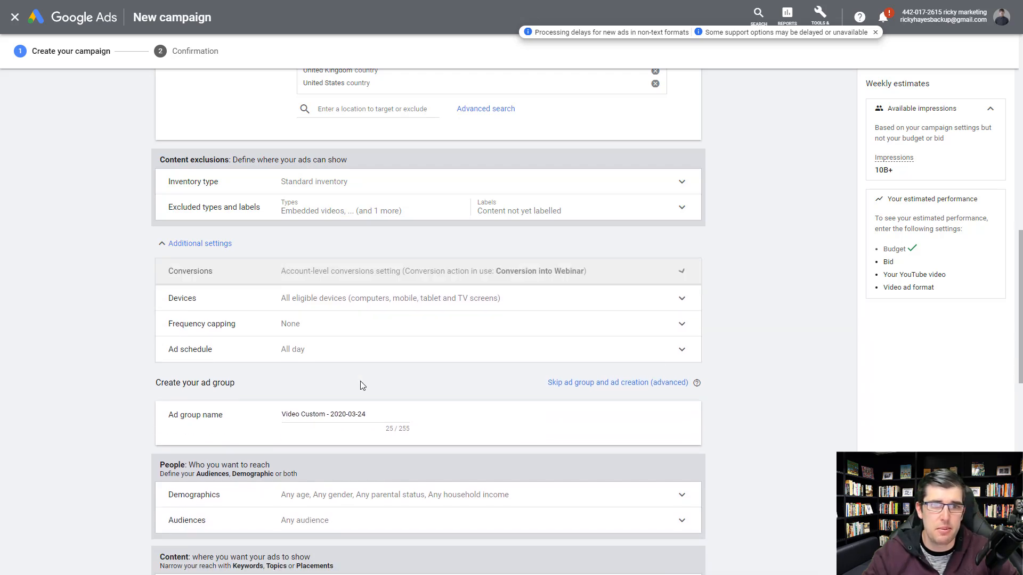
# Step: Set specific device targeting for computers, mobile phones and tablets, excluding TV screens, and review the frequency capping options
pyautogui.click(265, 305)
pyautogui.click(288, 327)
pyautogui.scroll(-1, 450, 366)
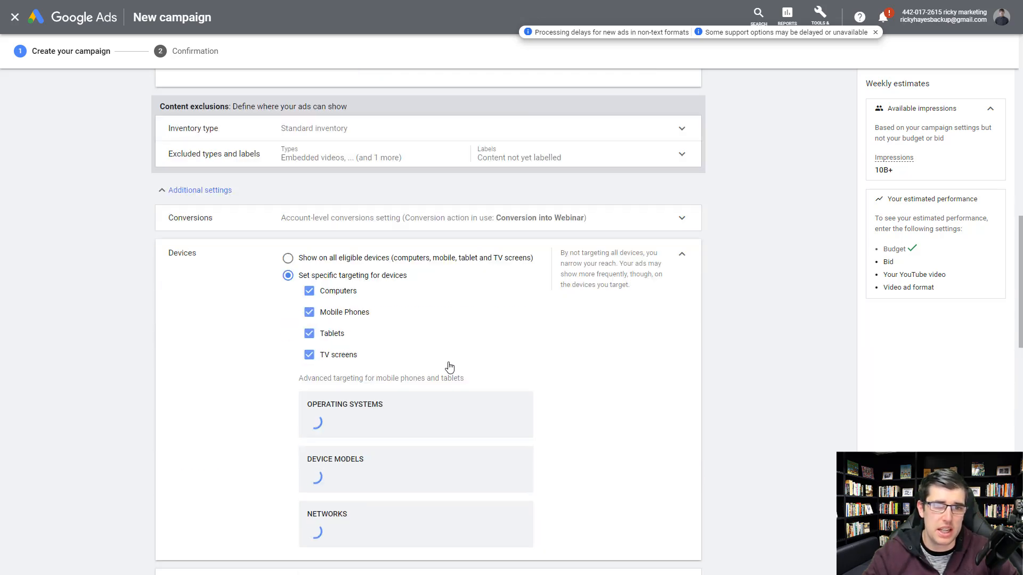
pyautogui.click(318, 359)
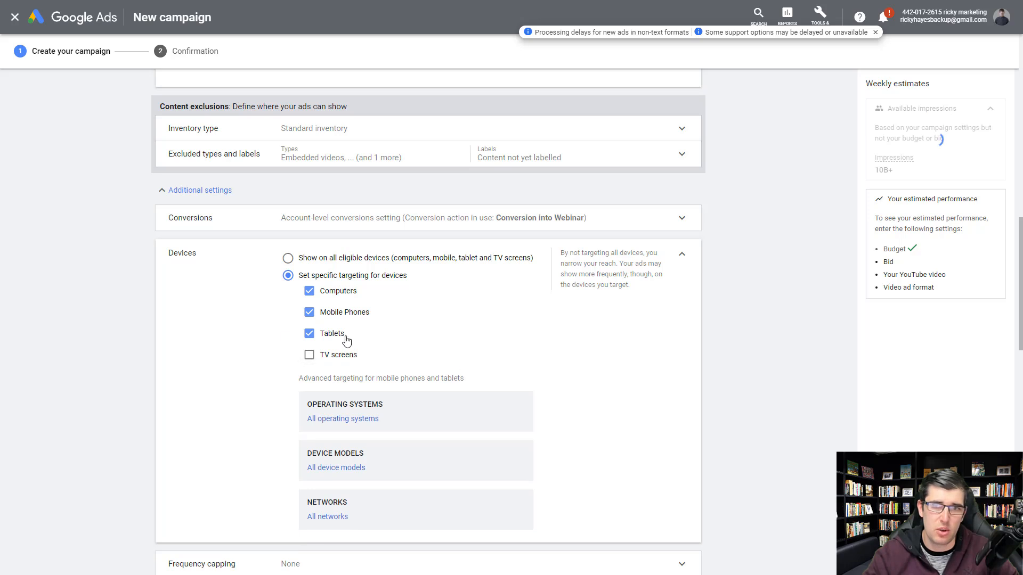
pyautogui.click(684, 257)
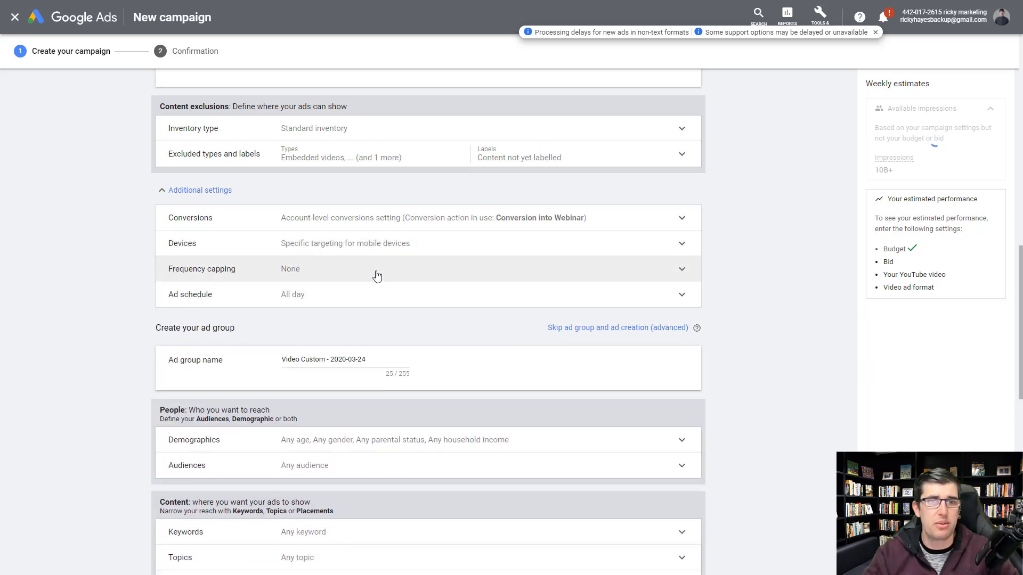
pyautogui.click(366, 276)
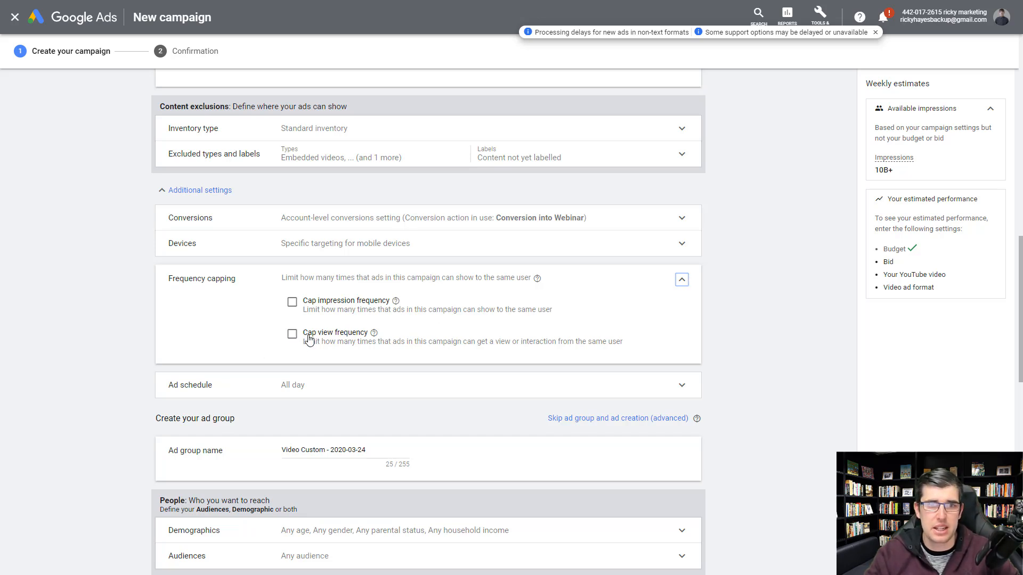
pyautogui.click(683, 288)
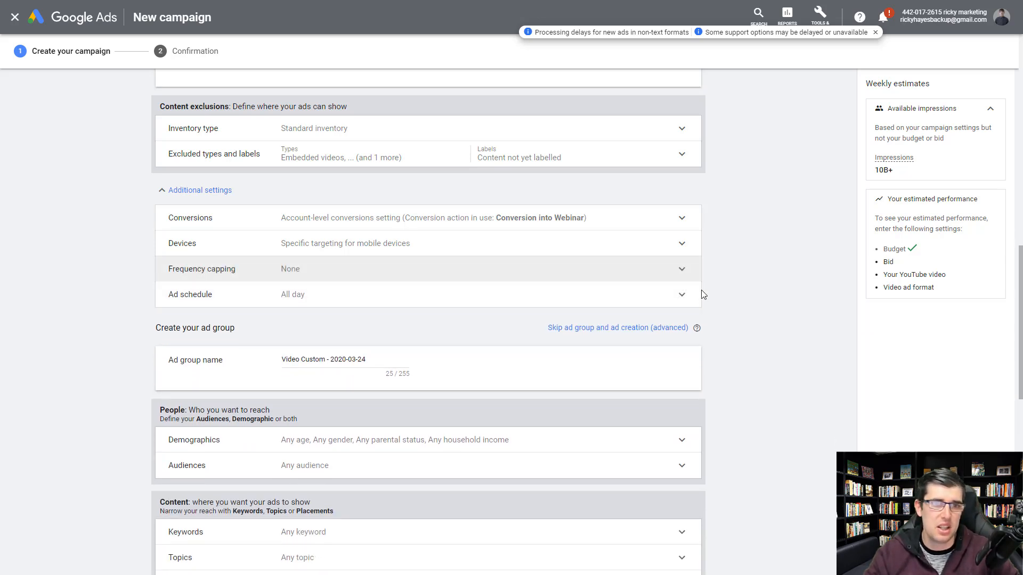
# Step: Rename the ad group as Hook Videos Test 1
pyautogui.scroll(-1, 397, 277)
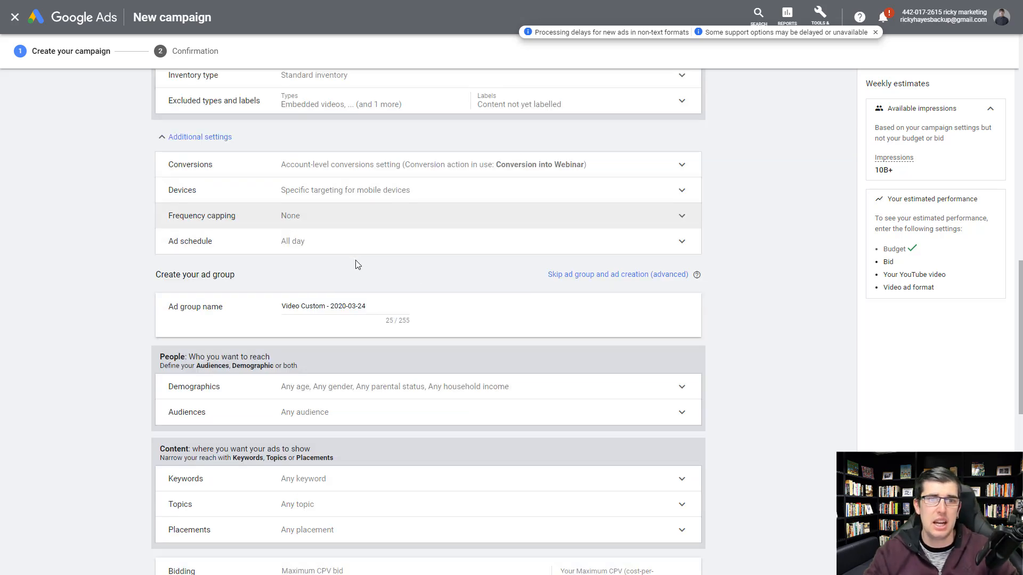
pyautogui.moveTo(377, 305); pyautogui.dragTo(263, 310)
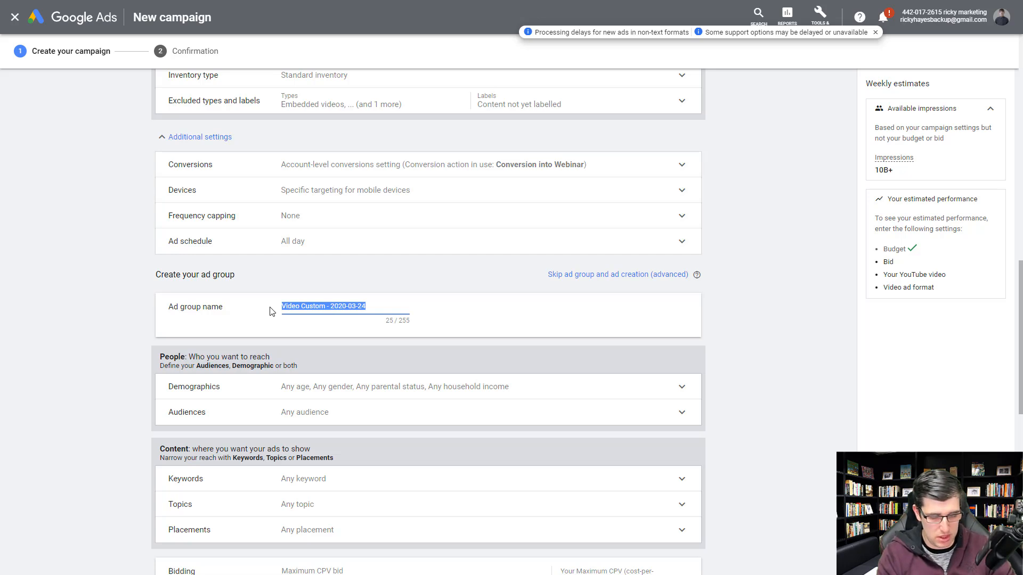
pyautogui.write('Hook Videos Test 1')
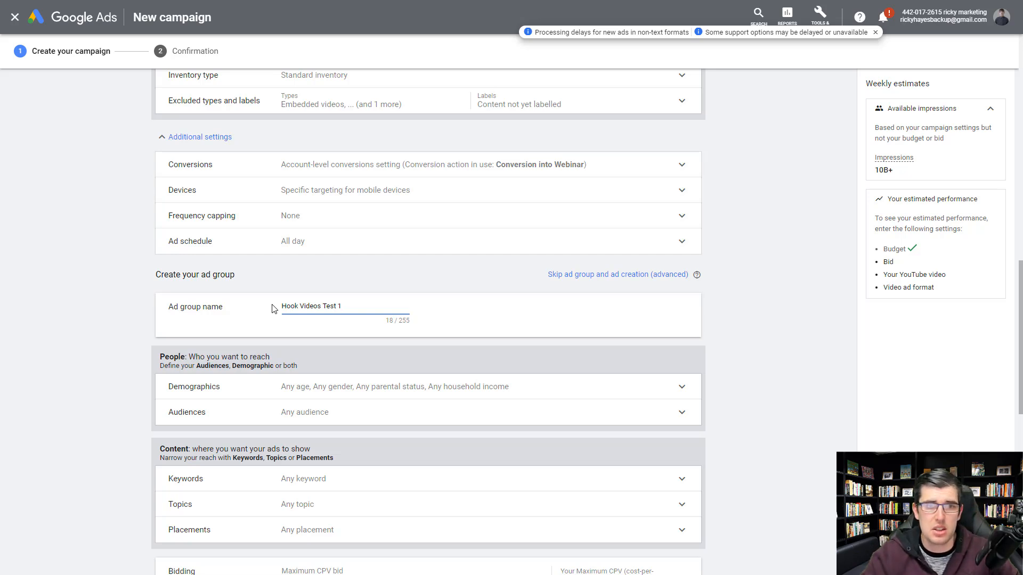
# Step: Review the ad group's demographic targeting by gender, age, parental status and household income, leaving every group included
pyautogui.scroll(-1, 288, 303)
pyautogui.click(352, 345)
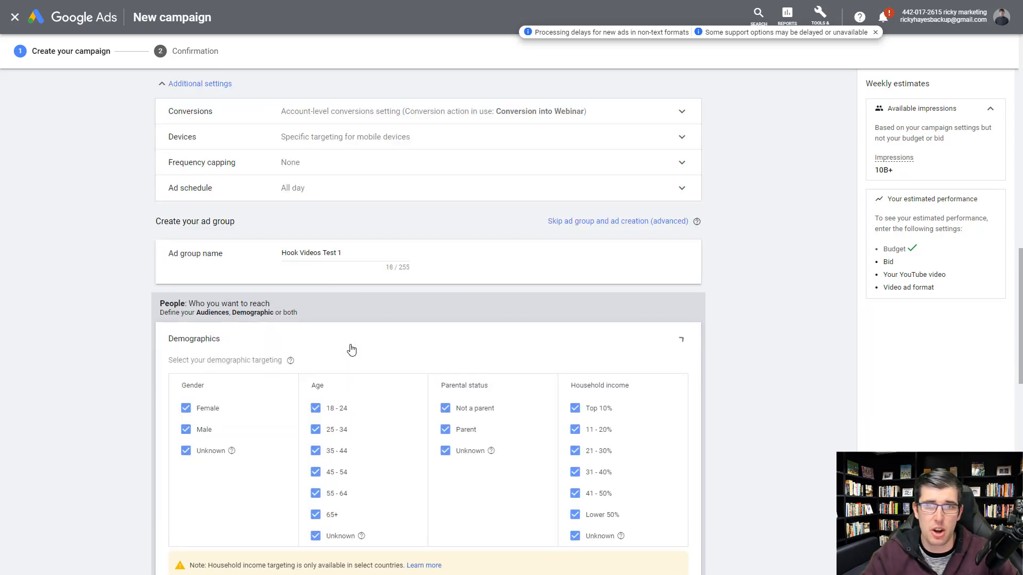
pyautogui.scroll(-3, 300, 368)
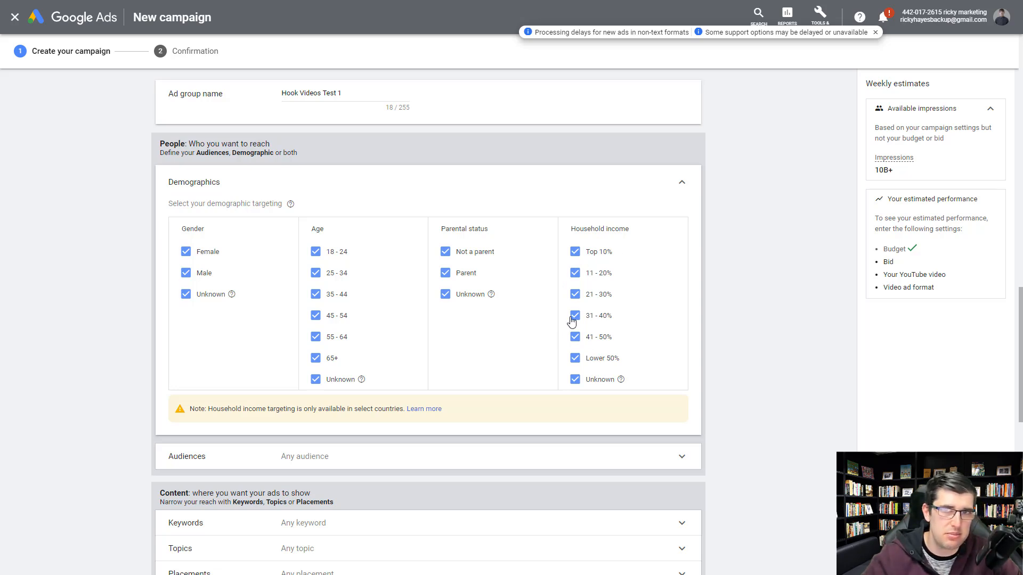
pyautogui.click(679, 185)
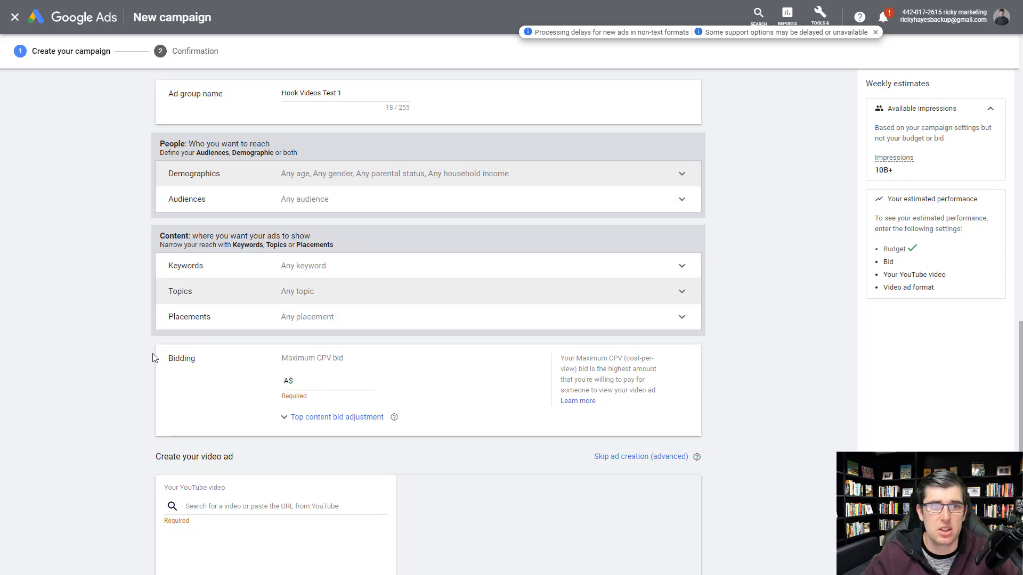
# Step: Enter the ad group's target keywords dog, dog lovers, dog collars and dog training, and check the estimated available impressions
pyautogui.scroll(-1, 357, 288)
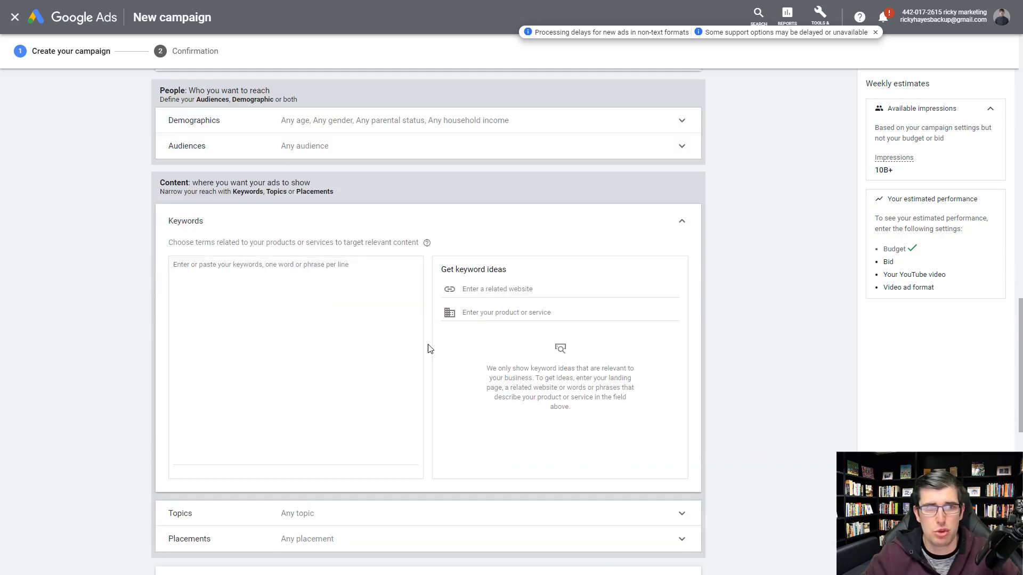
pyautogui.click(230, 281)
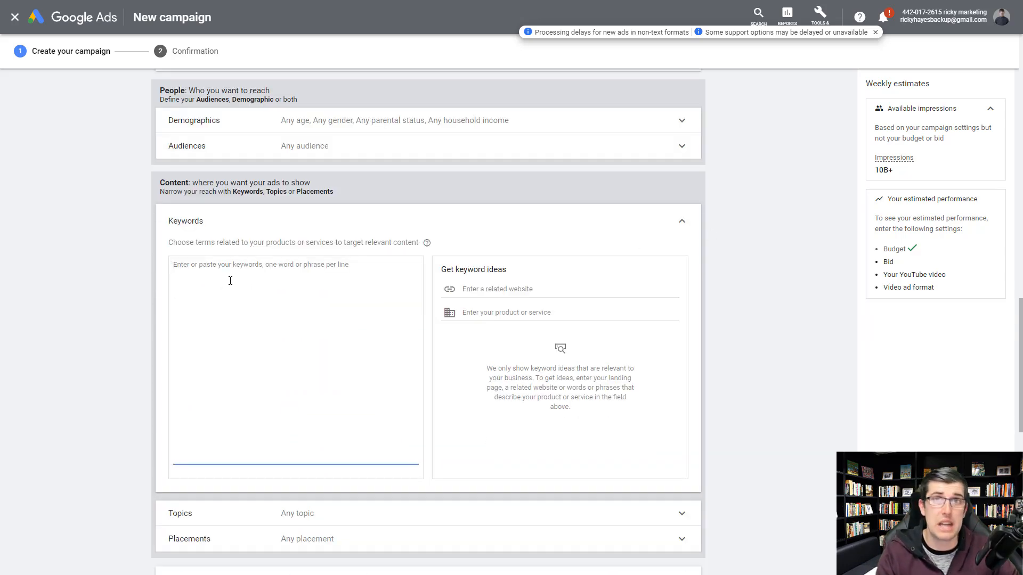
pyautogui.write('do')
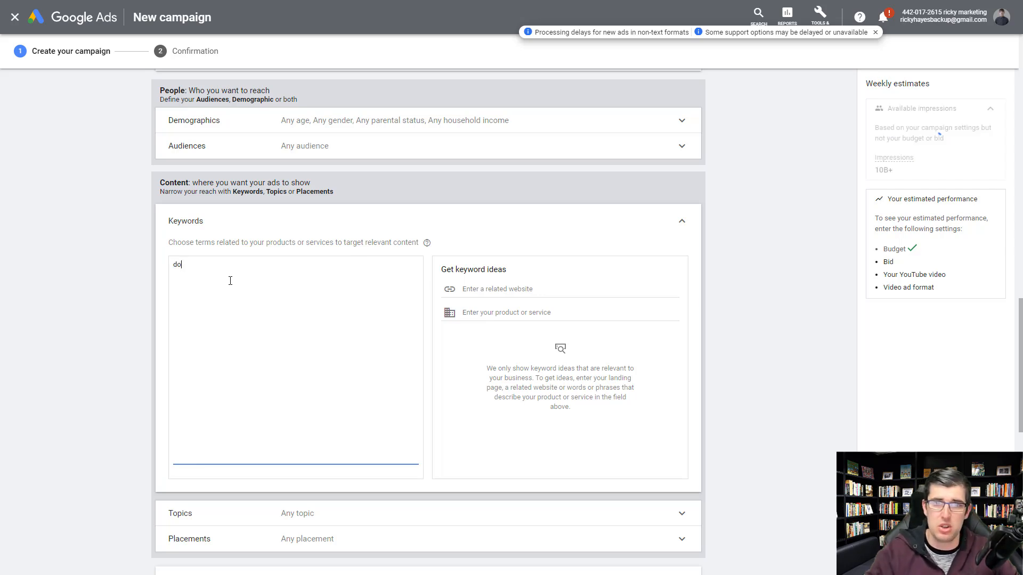
pyautogui.press('BackSpace')
pyautogui.press('BackSpace')
pyautogui.press('BackSpace')
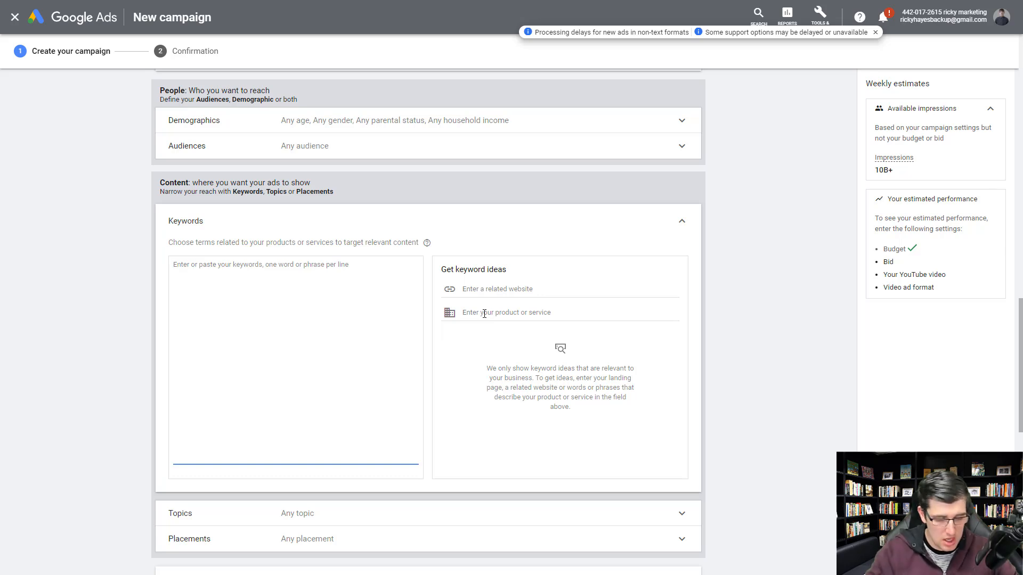
pyautogui.write('do')
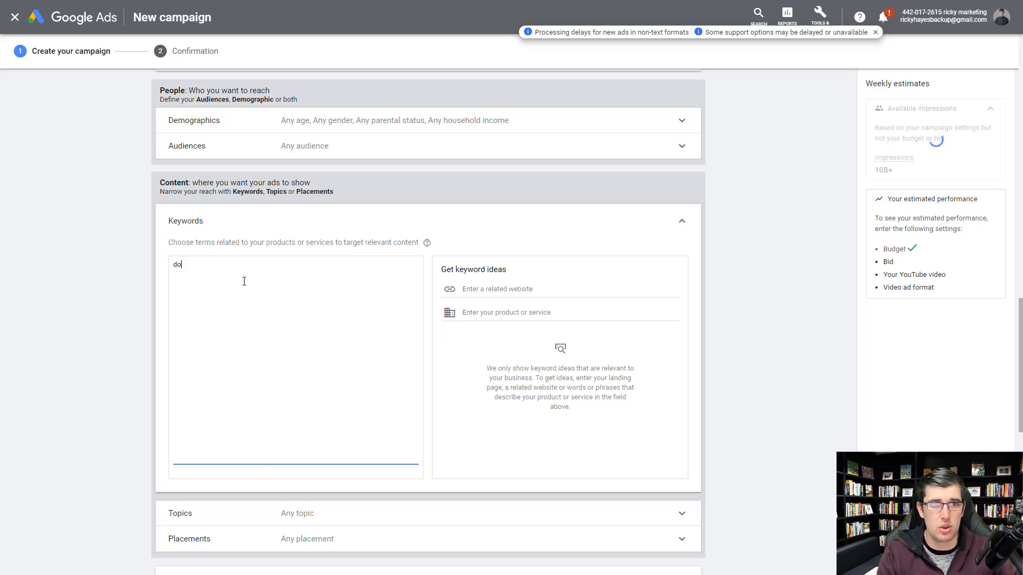
pyautogui.write('g')
pyautogui.press('Return')
pyautogui.write('dog lovers')
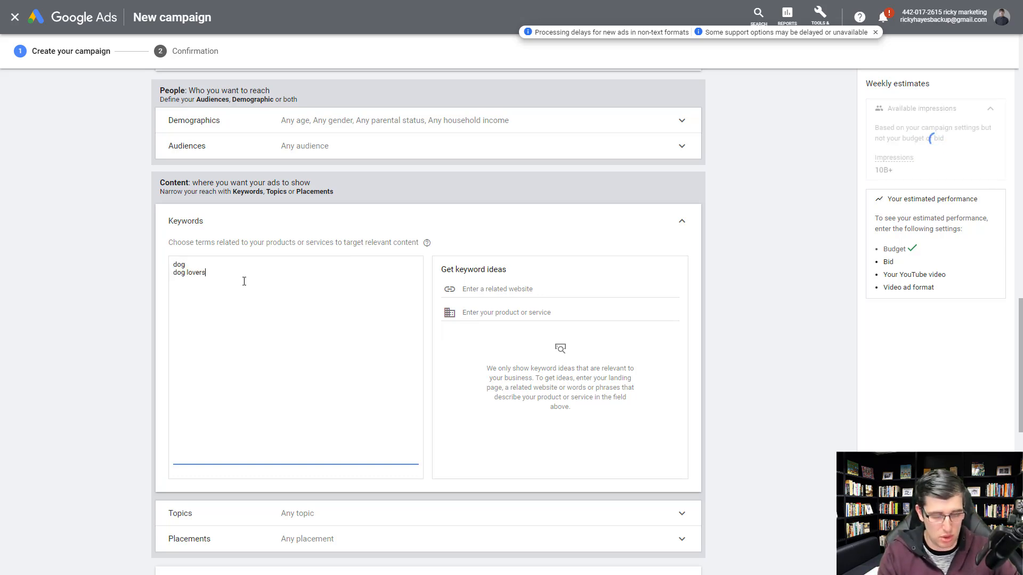
pyautogui.press('Return')
pyautogui.write('dog collars')
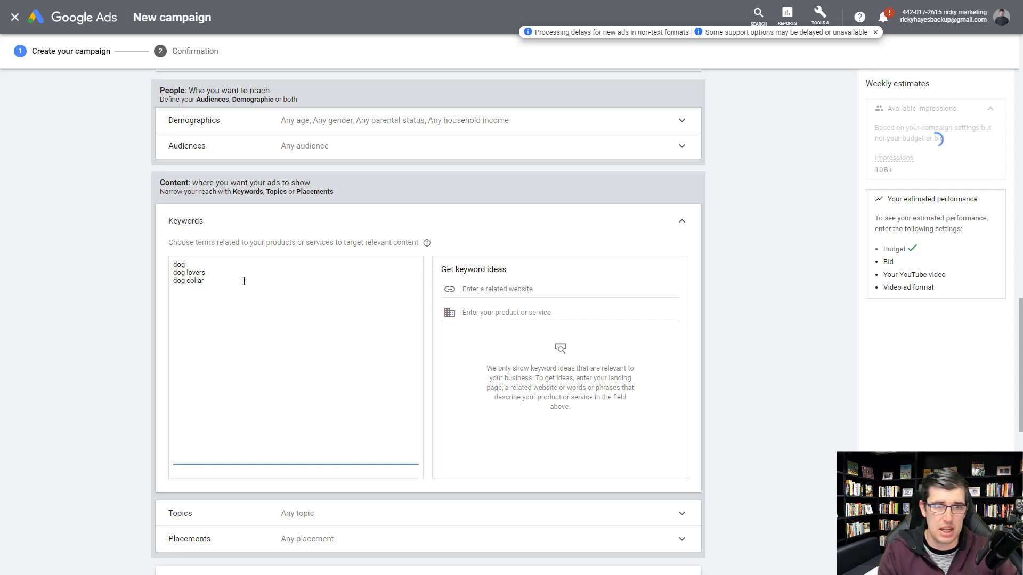
pyautogui.press('Return')
pyautogui.write('bu')
pyautogui.press('BackSpace')
pyautogui.press('BackSpace')
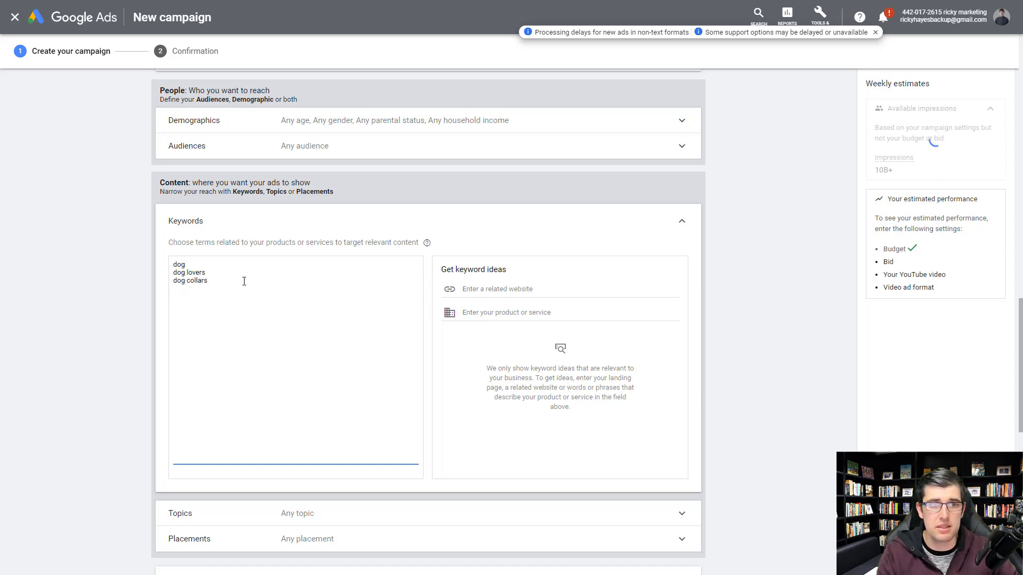
pyautogui.write('dog training')
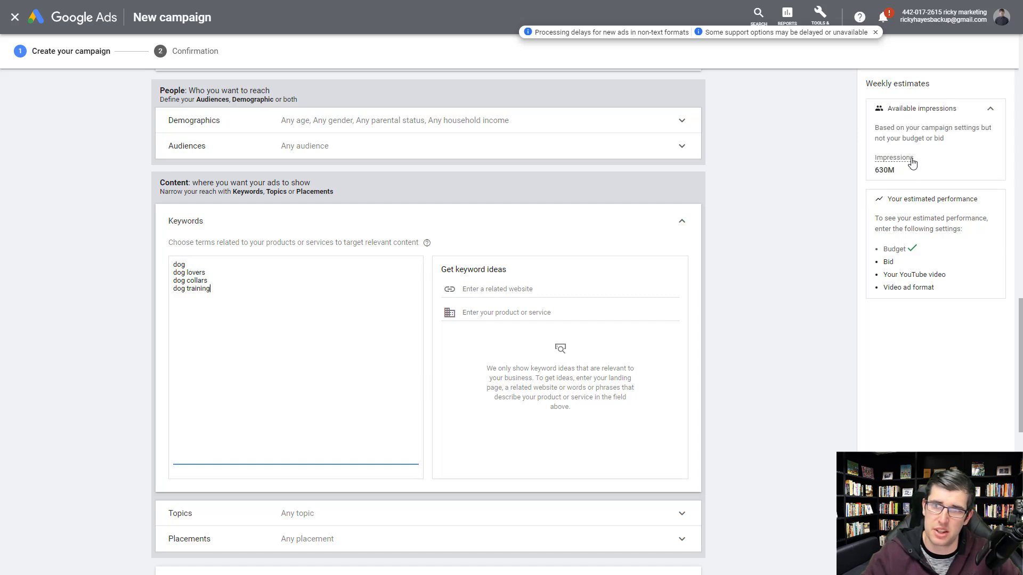
pyautogui.moveTo(875, 171); pyautogui.dragTo(891, 171)
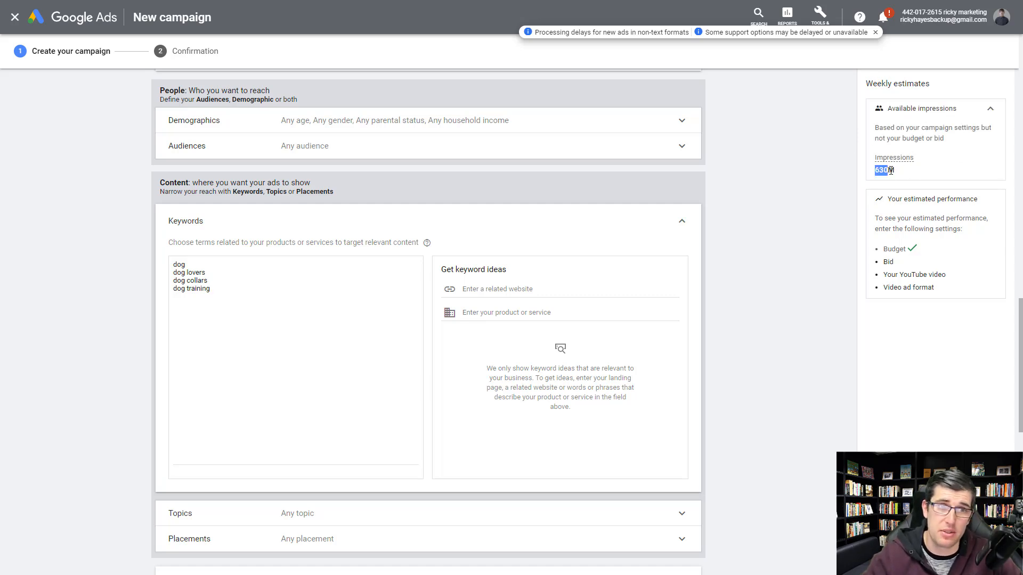
# Step: Search the ad group's topic targeting for dog and browse the matching topics down to Pets & Animals
pyautogui.scroll(-4, 256, 307)
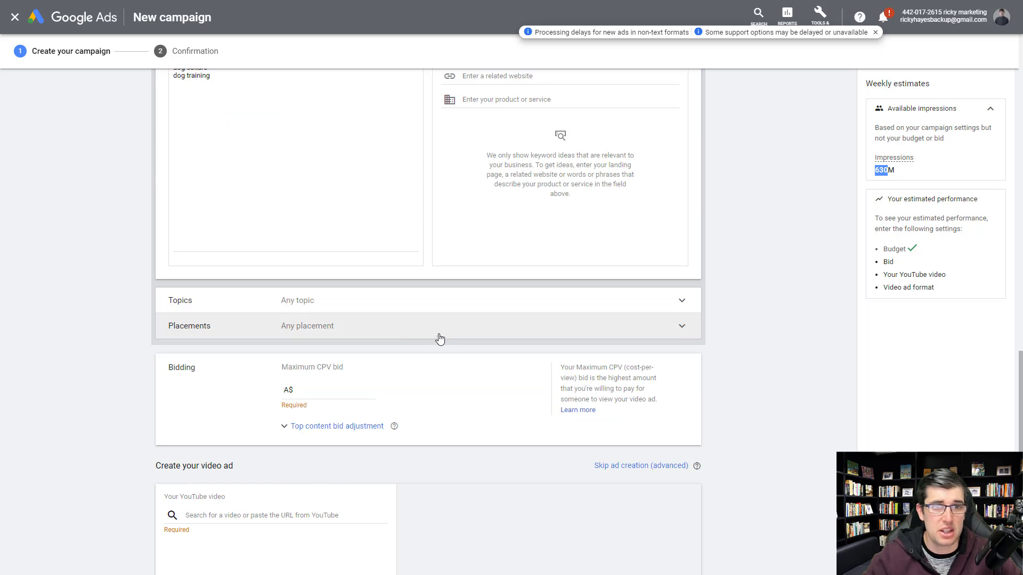
pyautogui.click(314, 313)
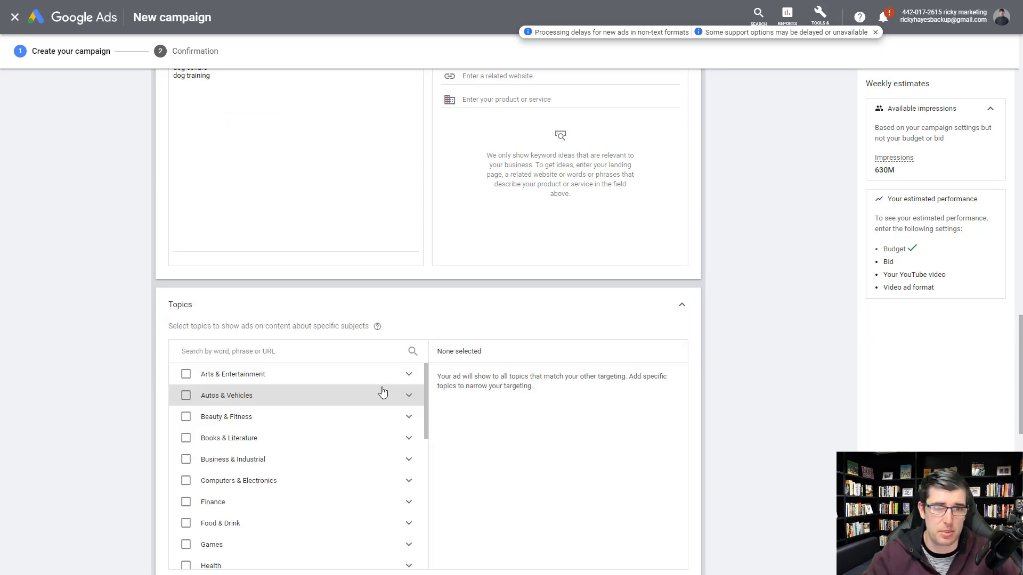
pyautogui.scroll(-1, 335, 425)
pyautogui.scroll(1, 335, 424)
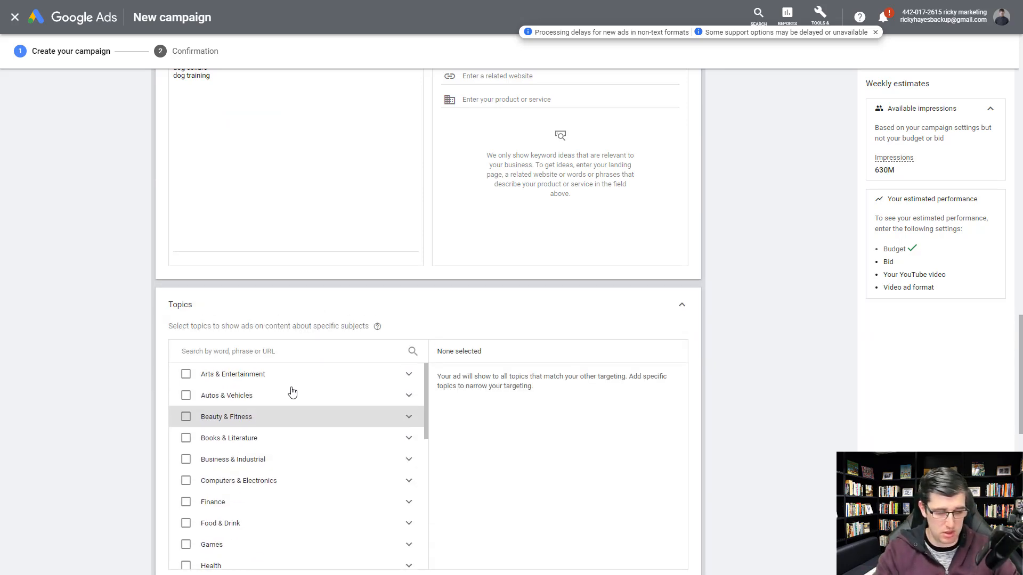
pyautogui.click(258, 351)
pyautogui.write('dog')
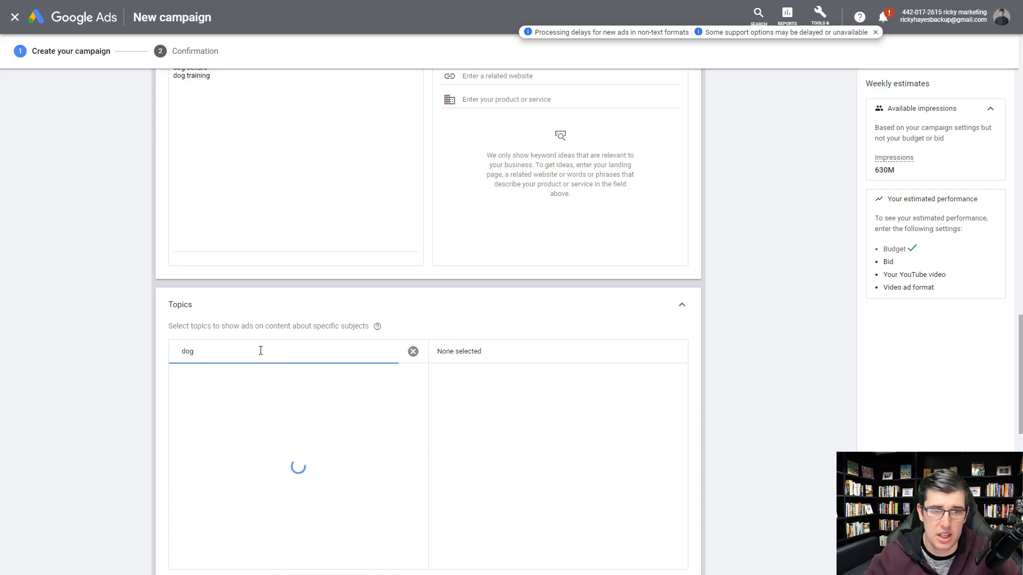
pyautogui.scroll(-3, 241, 453)
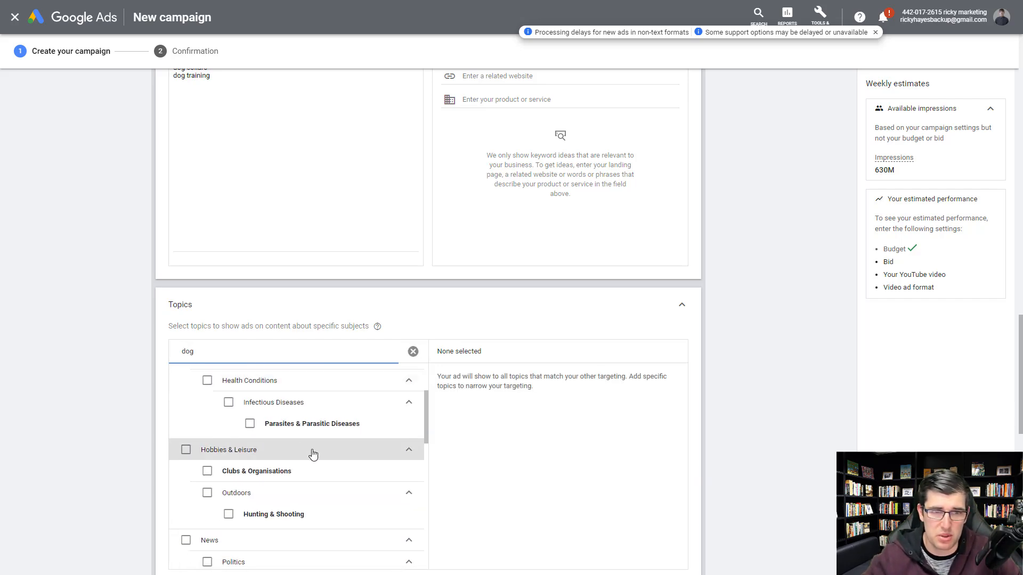
pyautogui.scroll(1, 240, 426)
pyautogui.scroll(-3, 308, 446)
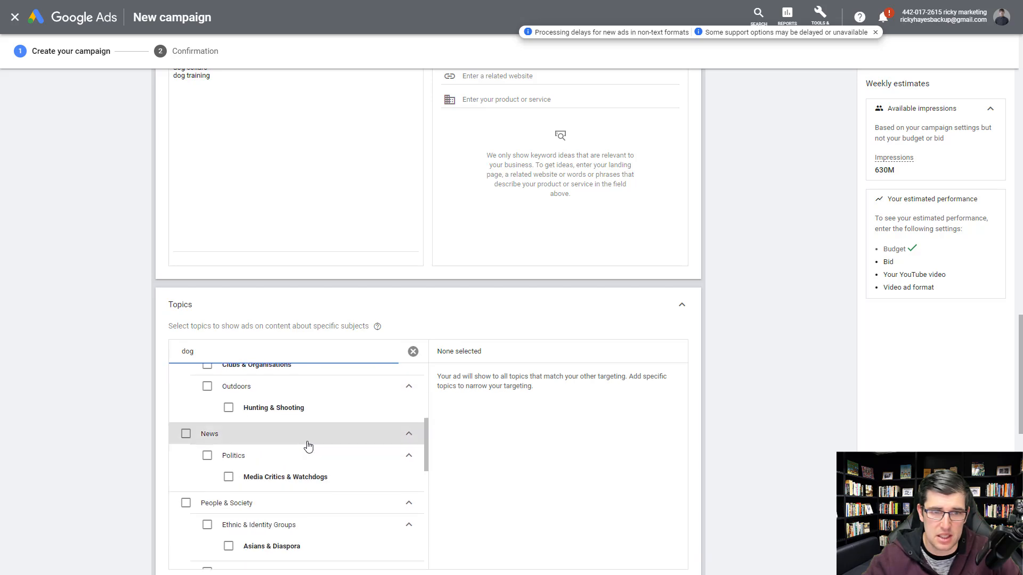
pyautogui.scroll(-1, 244, 412)
pyautogui.scroll(-3, 256, 421)
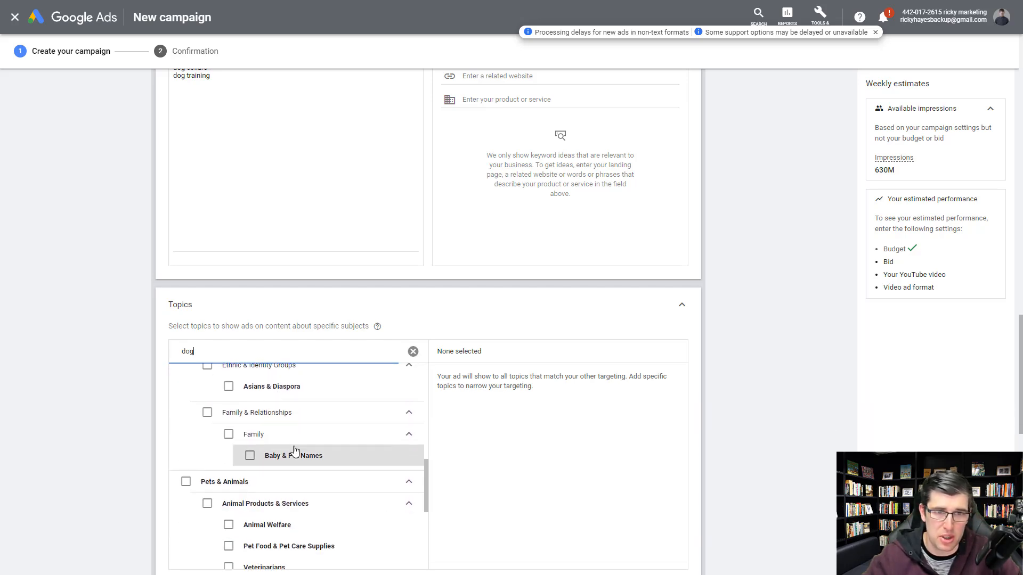
# Step: Target the topics Animal Welfare, Pet Food & Pet Care Supplies, Veterinarians, Pets, Dogs and Animal Sports
pyautogui.scroll(-3, 295, 450)
pyautogui.click(229, 419)
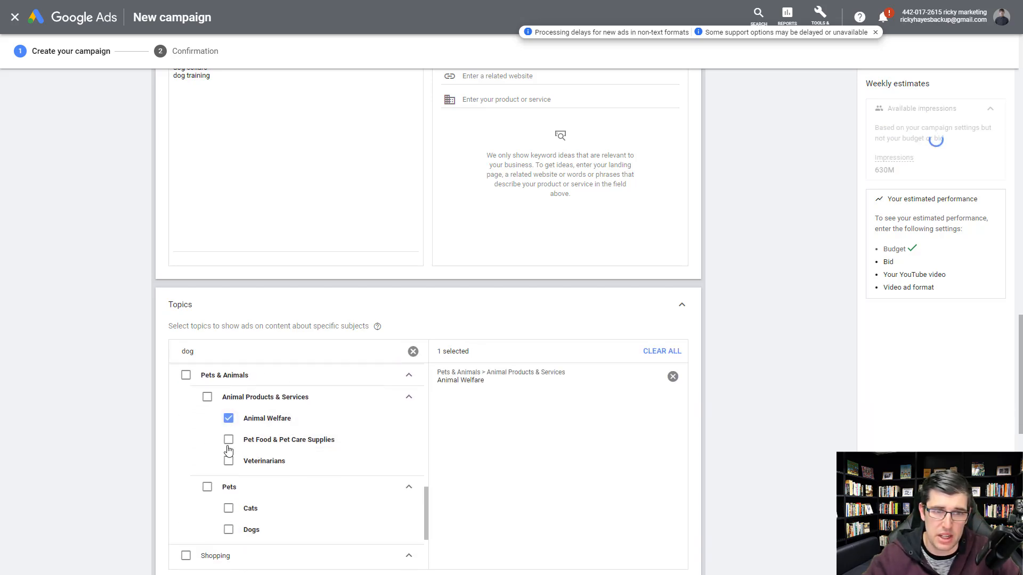
pyautogui.click(229, 440)
pyautogui.click(228, 463)
pyautogui.scroll(-1, 310, 441)
pyautogui.click(207, 433)
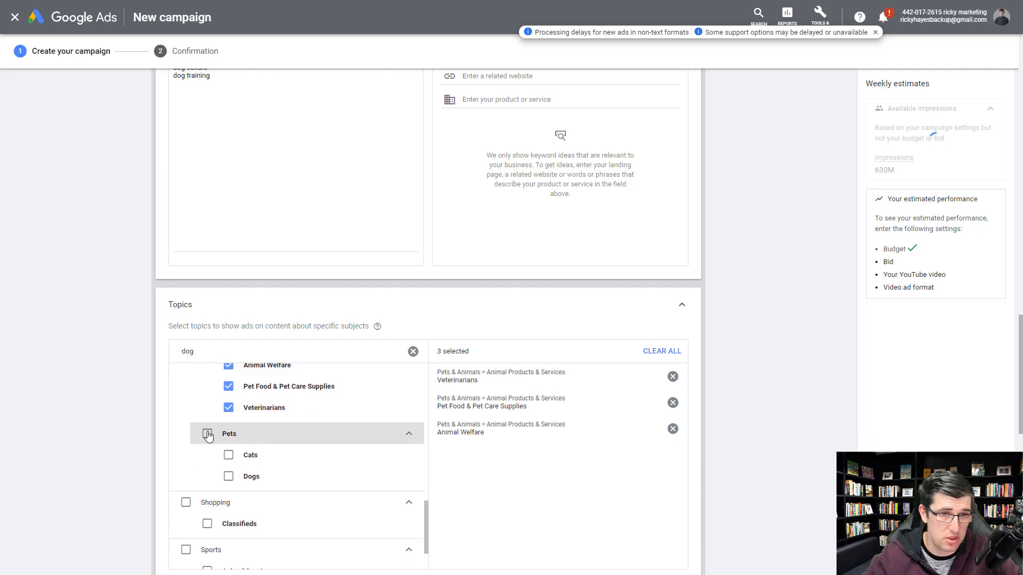
pyautogui.click(237, 476)
pyautogui.scroll(-1, 338, 463)
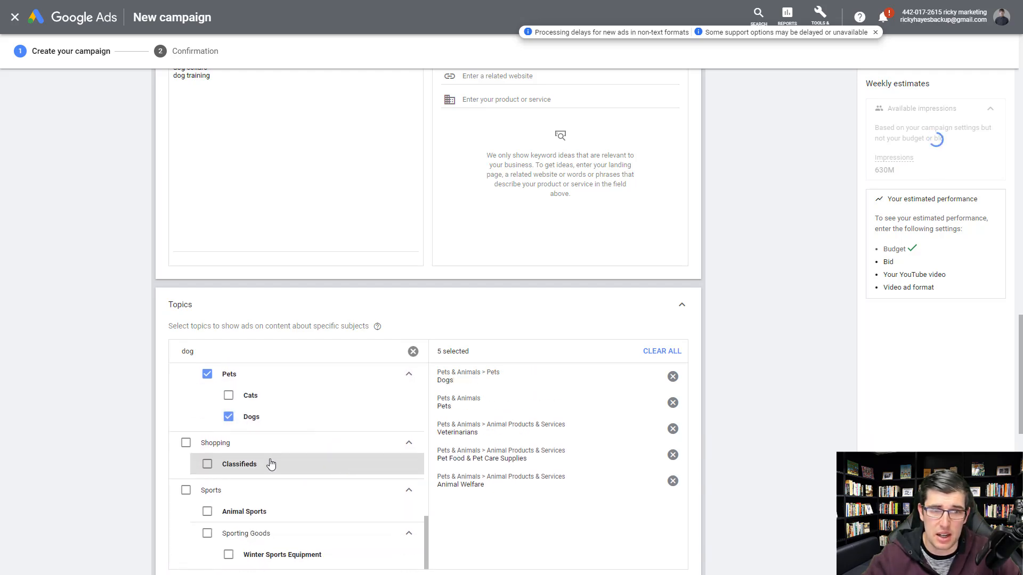
pyautogui.scroll(-1, 336, 463)
pyautogui.click(207, 459)
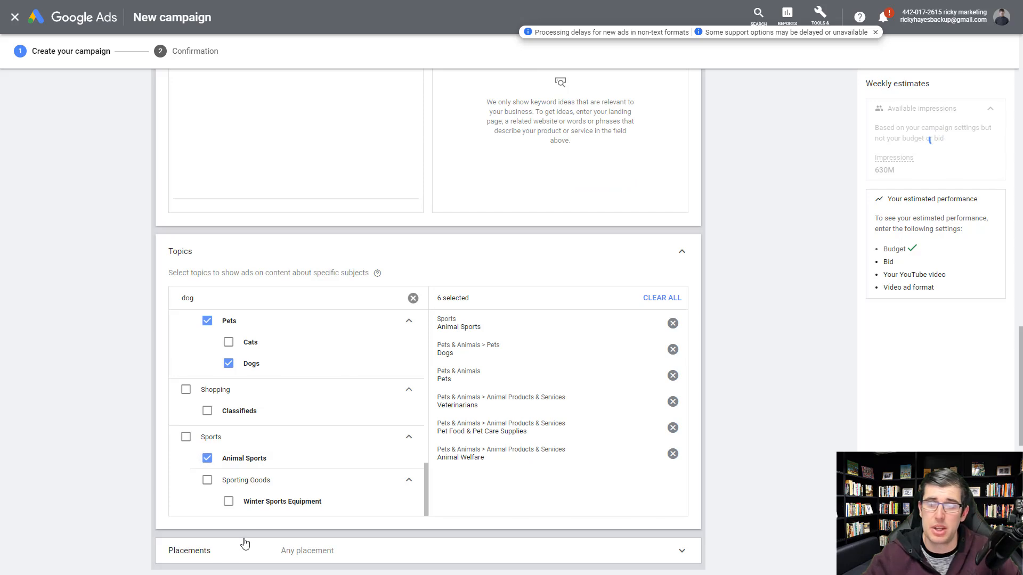
# Step: Check the available impressions for the chosen topics and review the keyword and topic targeting
pyautogui.scroll(1, 298, 395)
pyautogui.click(681, 255)
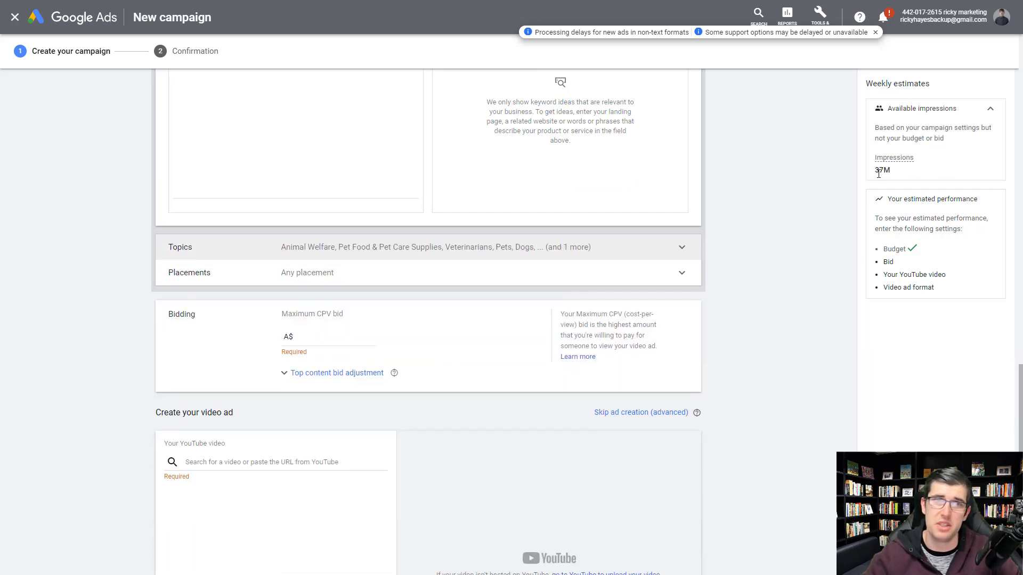
pyautogui.moveTo(875, 175); pyautogui.dragTo(902, 171)
pyautogui.scroll(3, 469, 284)
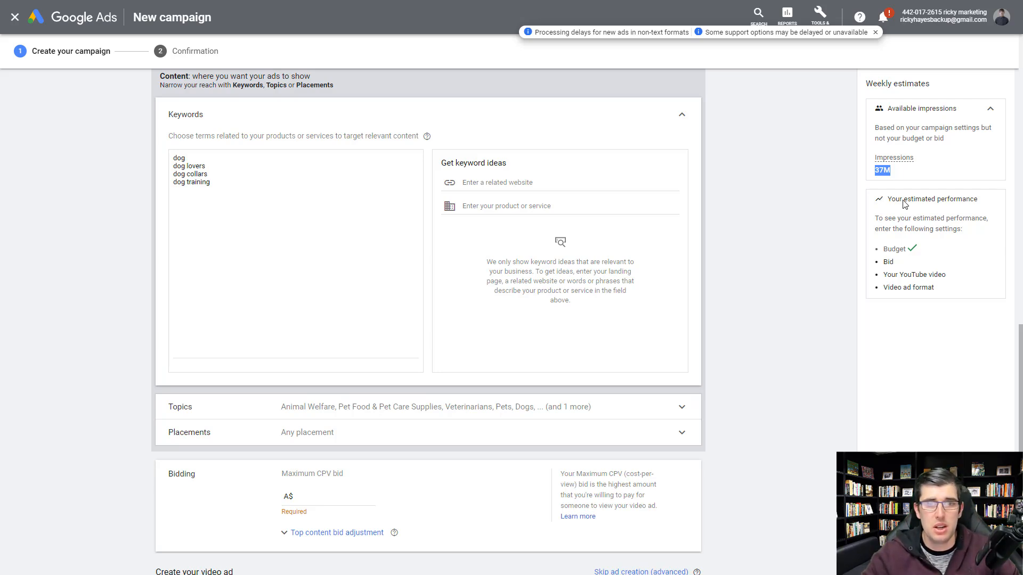
pyautogui.click(331, 406)
pyautogui.click(682, 411)
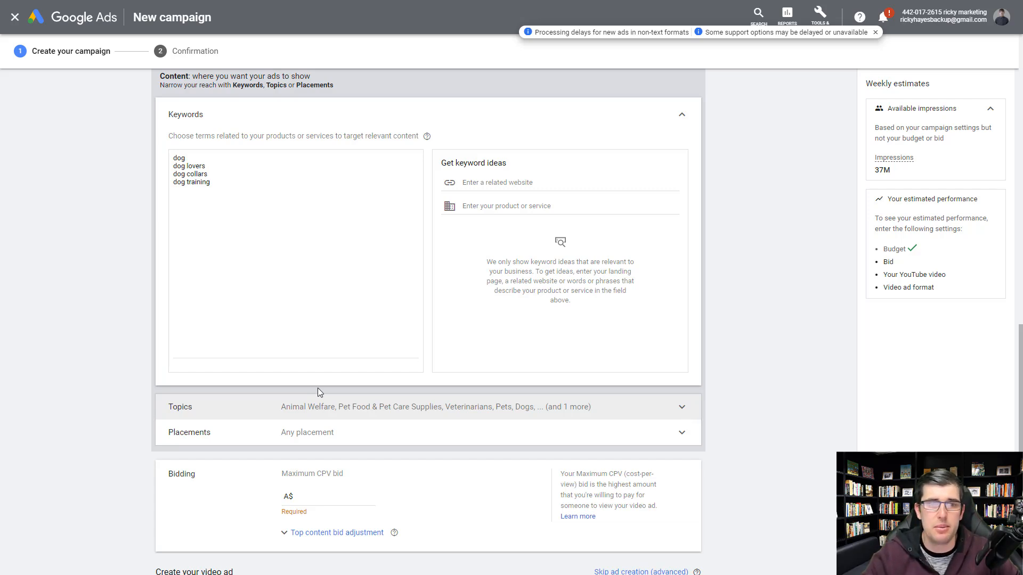
# Step: Set the ad group's maximum CPV bid to A$0.15
pyautogui.scroll(-3, 196, 309)
pyautogui.click(343, 334)
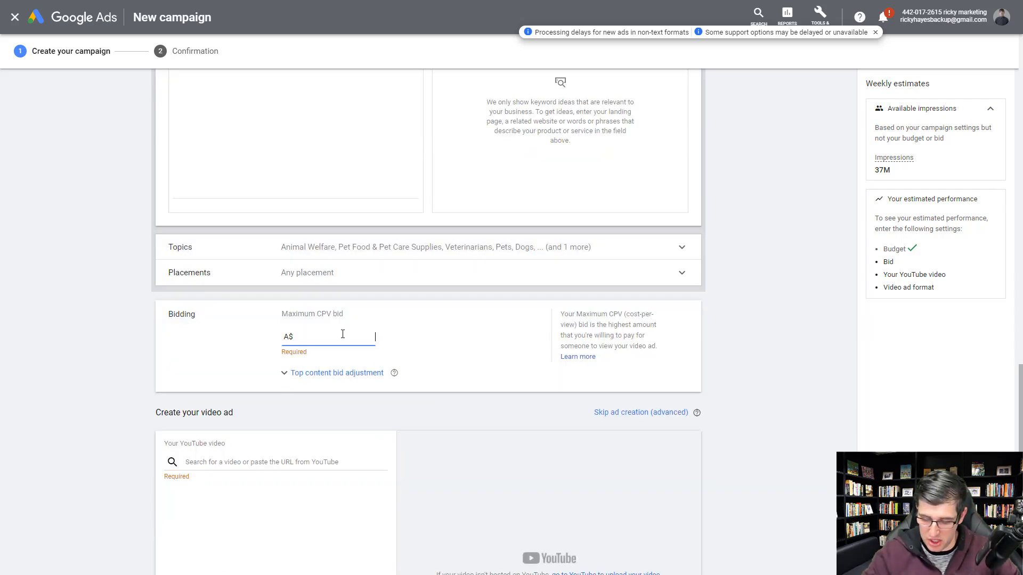
pyautogui.write('0.15')
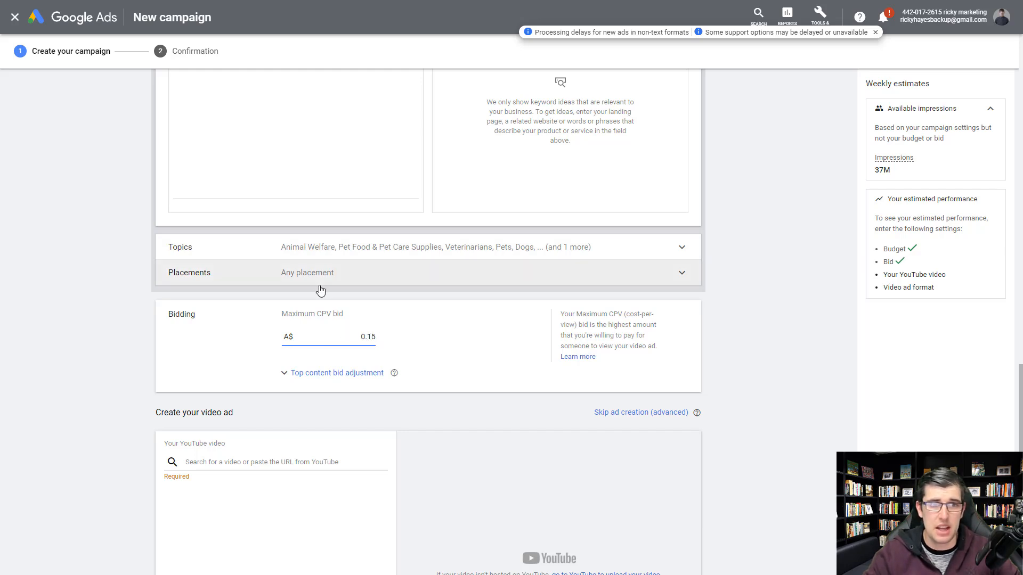
# Step: Search for dog, choose the video These Are 10 Most Trainable Dog Breeds and make it a skippable in-stream ad
pyautogui.scroll(-2, 319, 290)
pyautogui.click(255, 353)
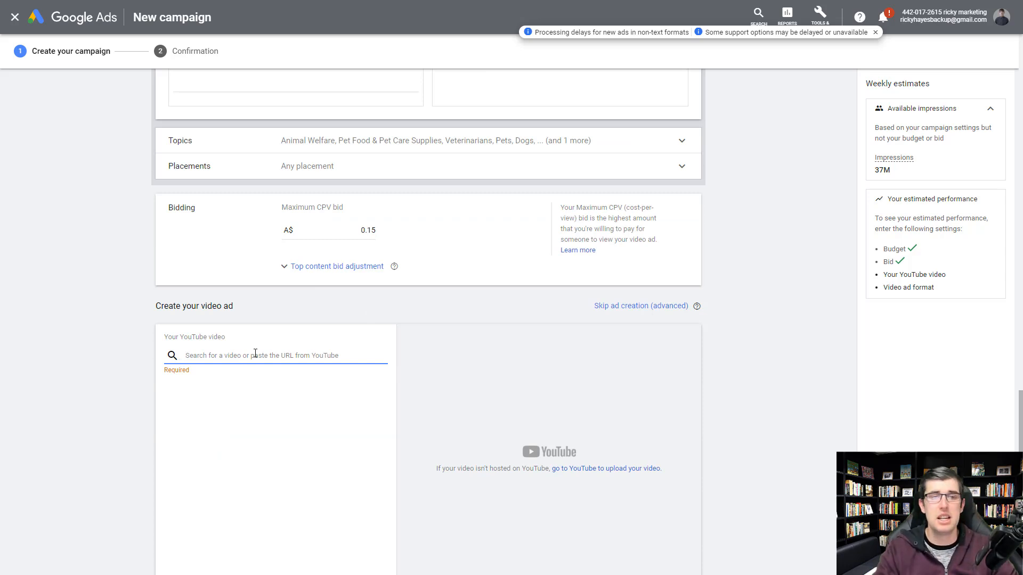
pyautogui.write('dog')
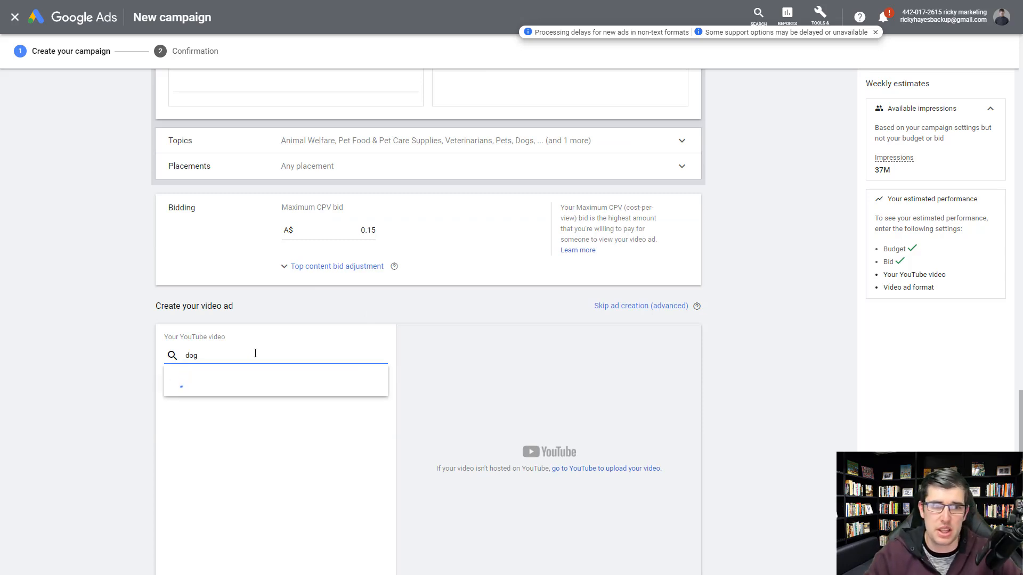
pyautogui.click(248, 388)
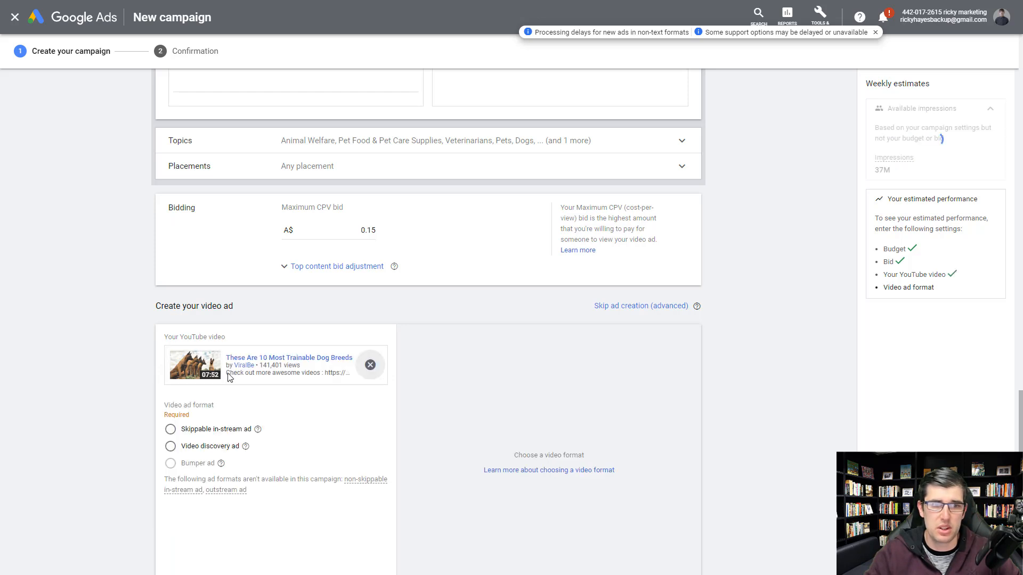
pyautogui.scroll(-1, 77, 367)
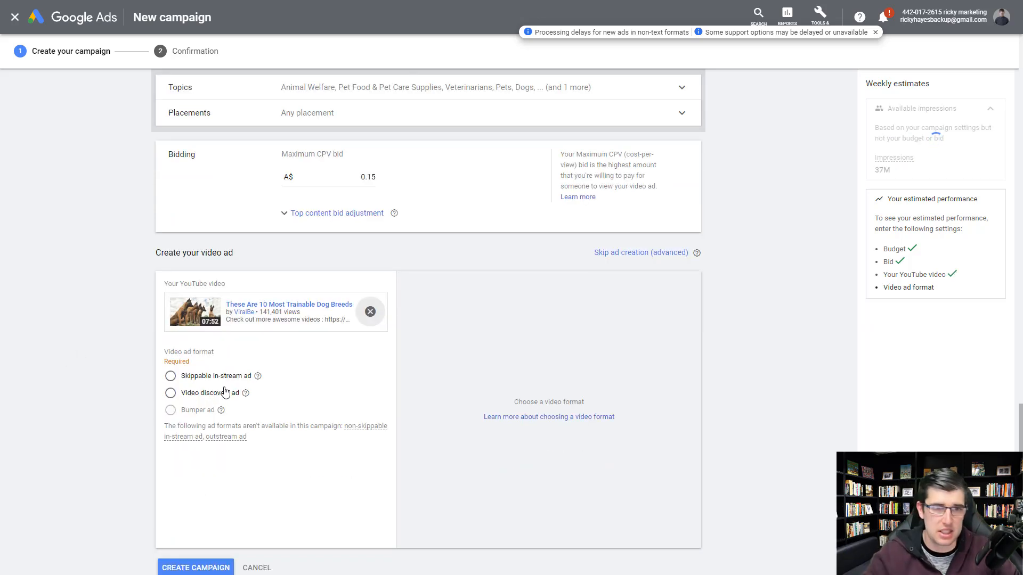
pyautogui.click(196, 377)
pyautogui.scroll(-1, 298, 384)
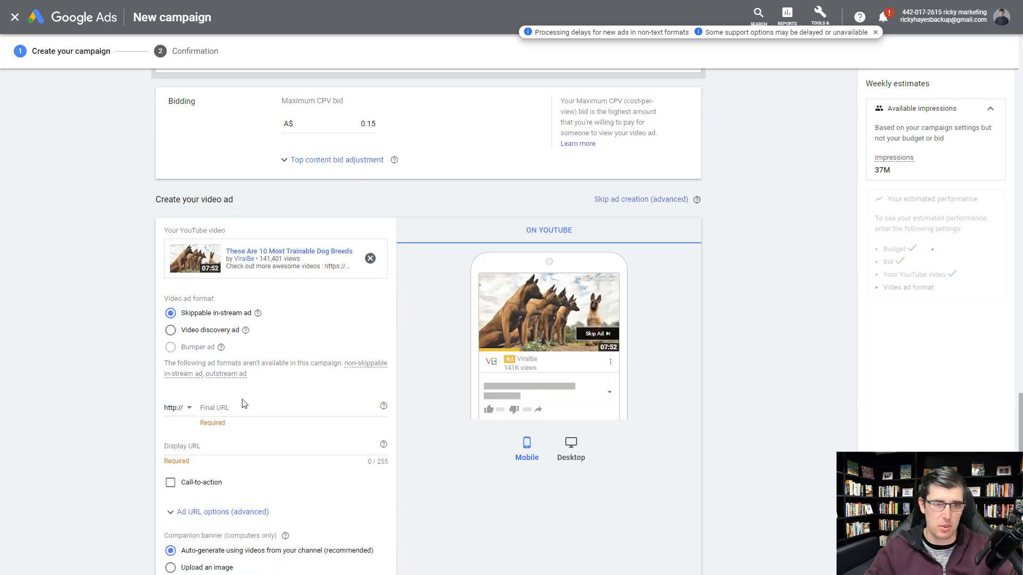
pyautogui.click(223, 406)
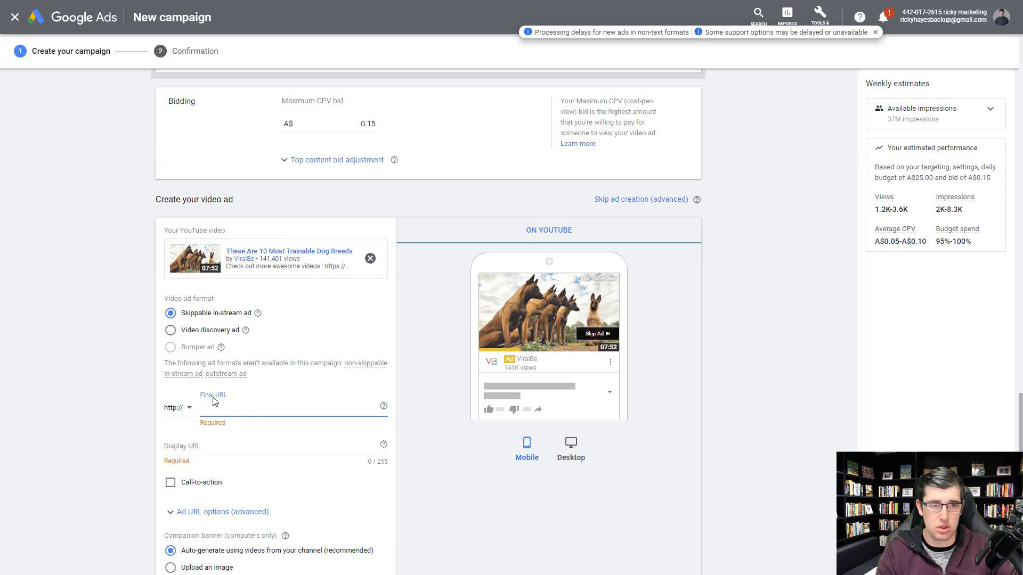
pyautogui.write('www.dogs.com')
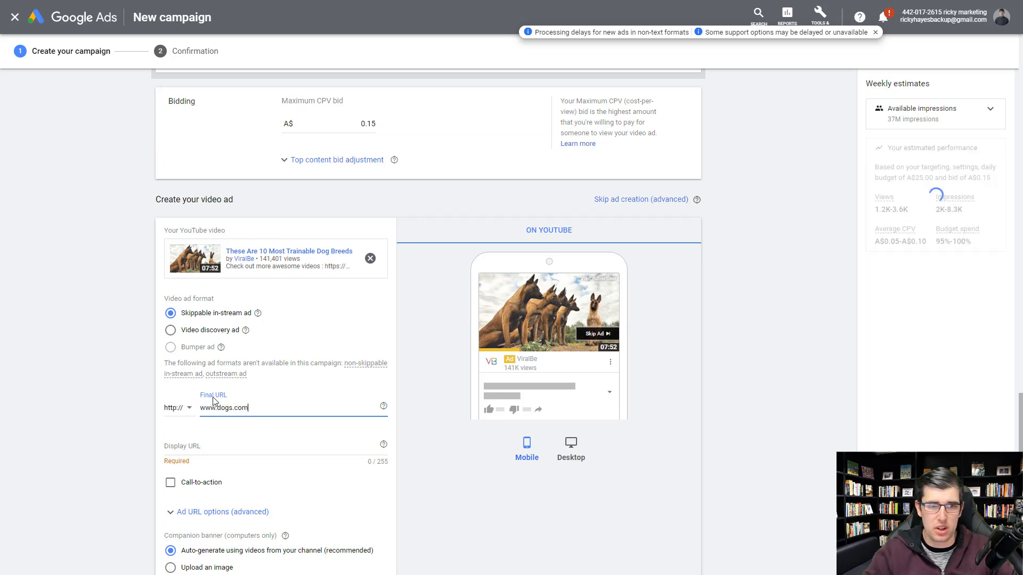
pyautogui.click(186, 454)
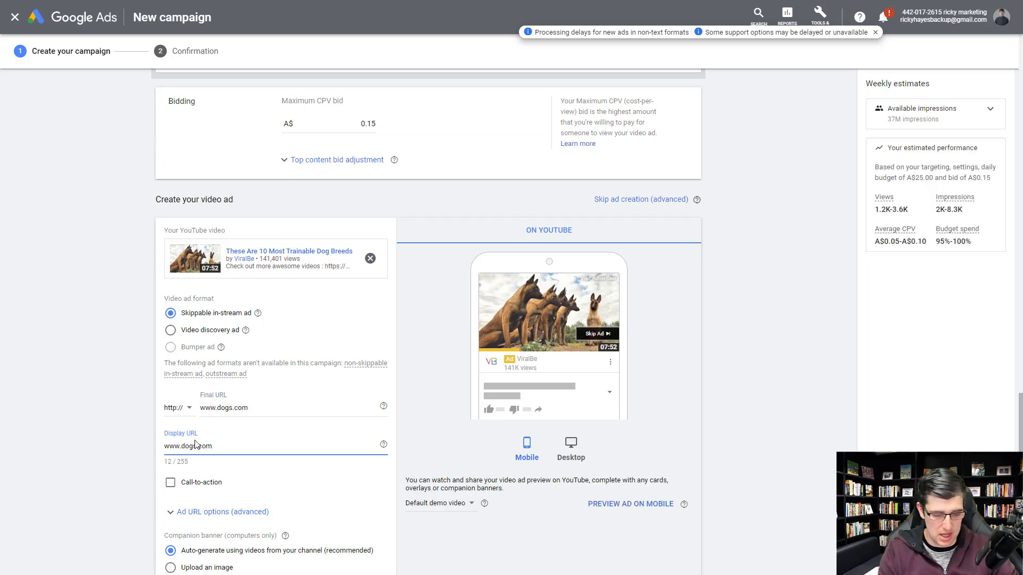
pyautogui.write('dogco.')
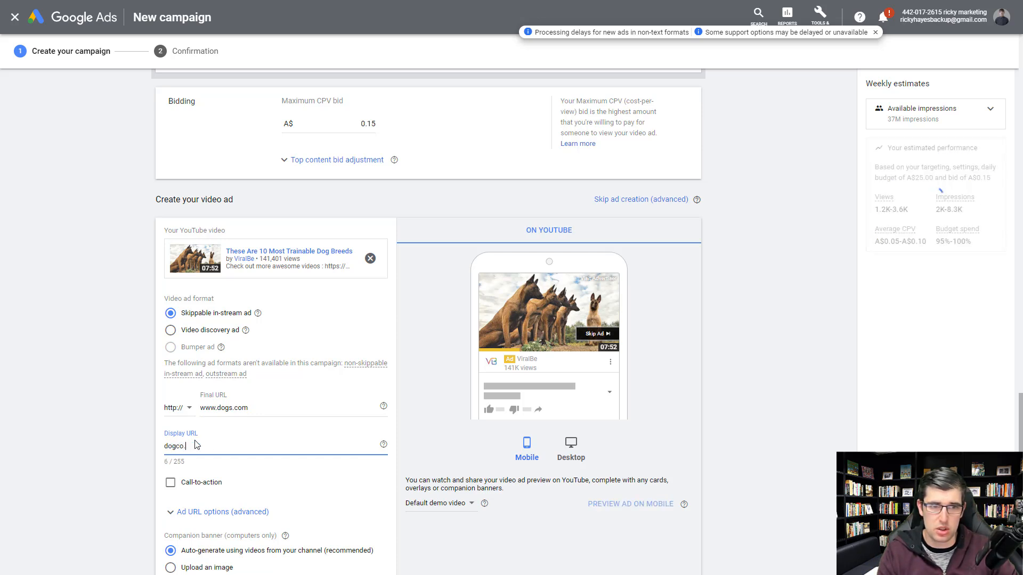
pyautogui.press('BackSpace')
pyautogui.write('ll')
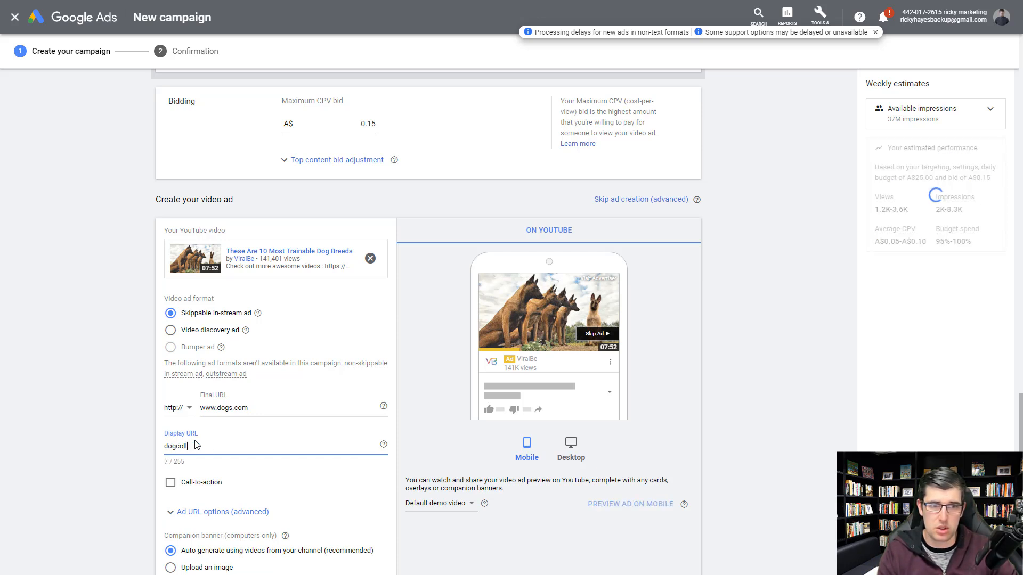
pyautogui.write('ar.dogs.com')
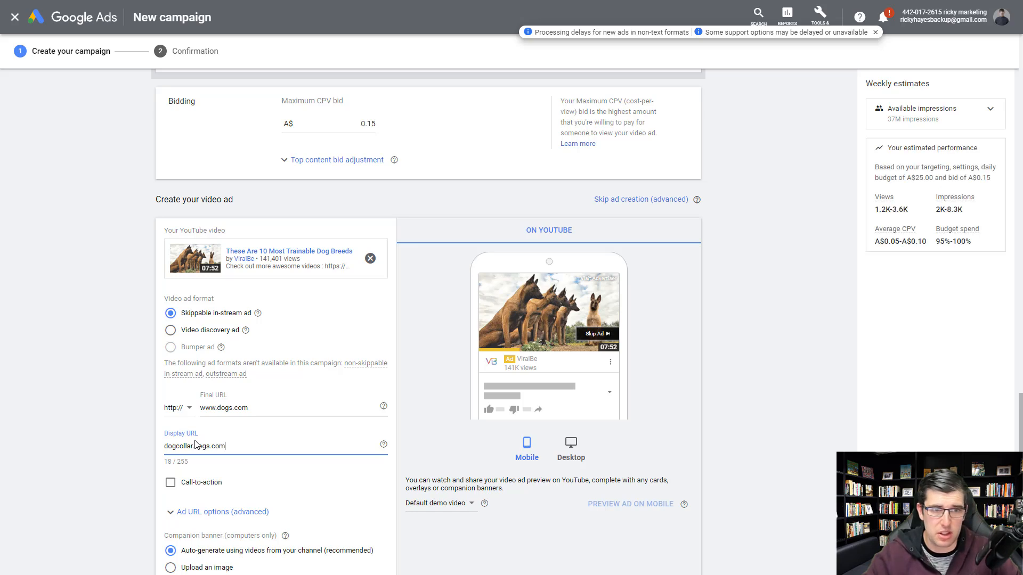
# Step: Enable the ad's call-to-action and set its text to Shop Now
pyautogui.scroll(-2, 195, 443)
pyautogui.click(170, 378)
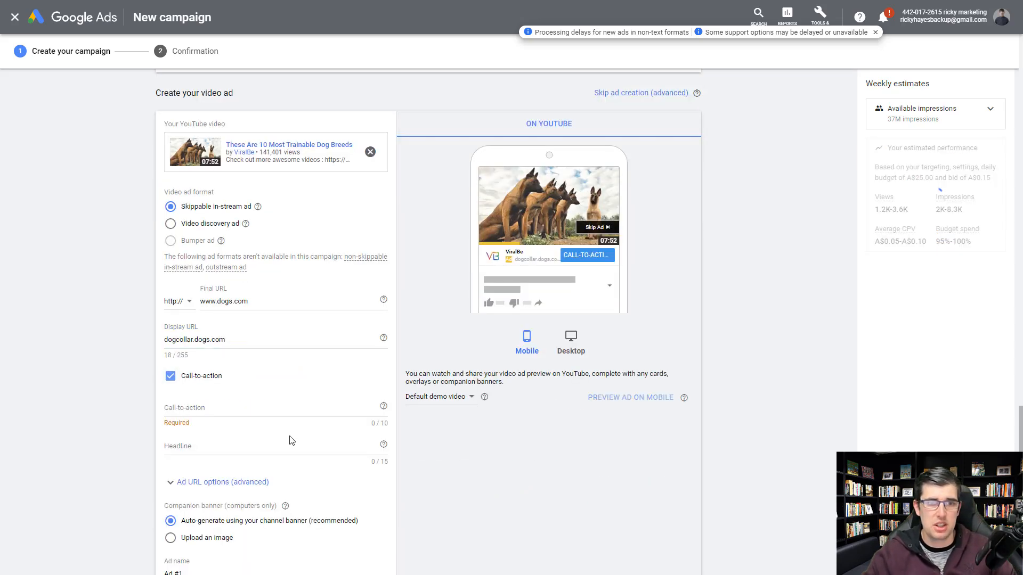
pyautogui.click(184, 408)
pyautogui.write('SHOP NOW')
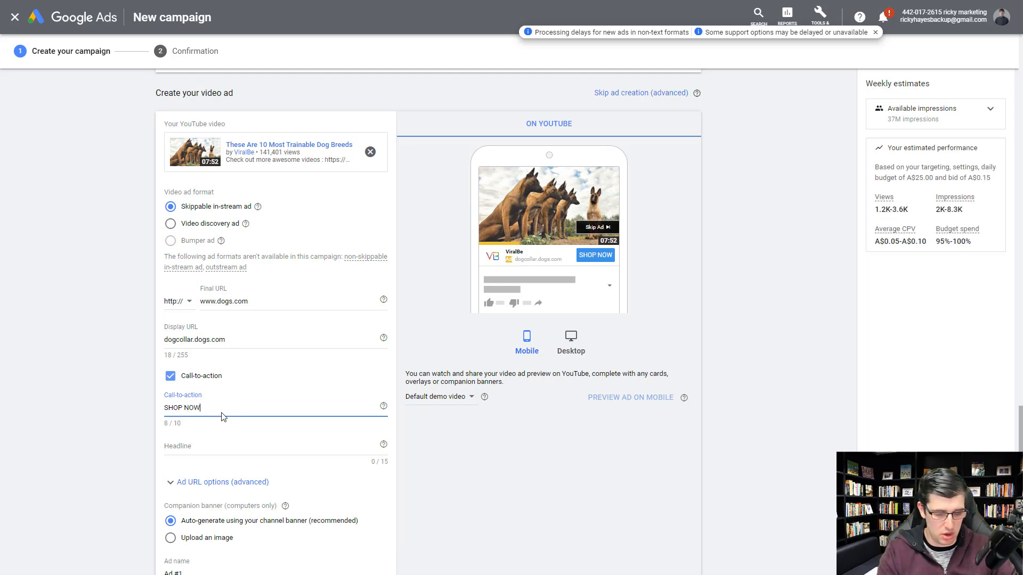
pyautogui.moveTo(221, 413); pyautogui.dragTo(9, 419)
pyautogui.write('Shop Now')
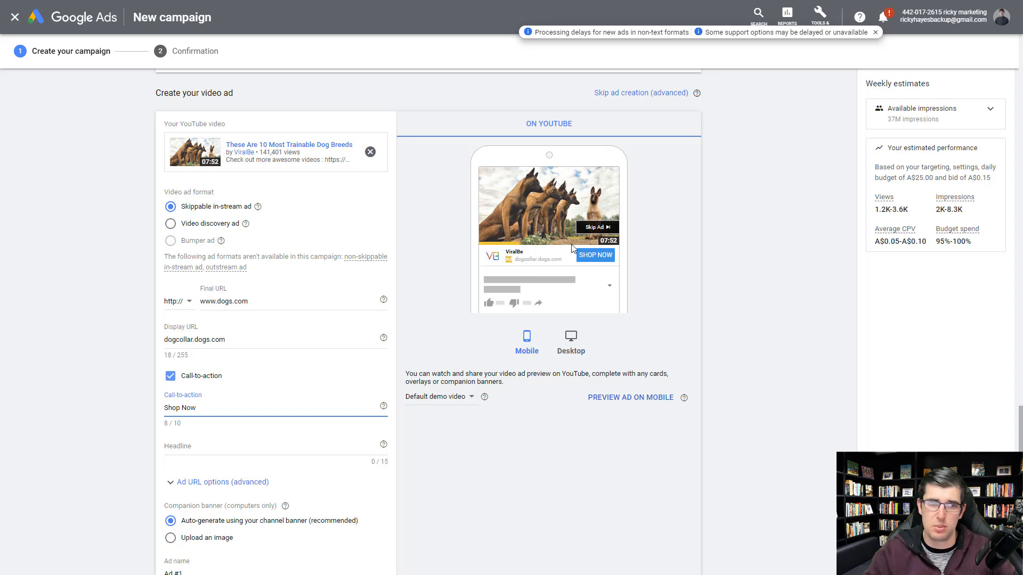
# Step: Try The Best Dog Collar as the ad's headline
pyautogui.click(209, 445)
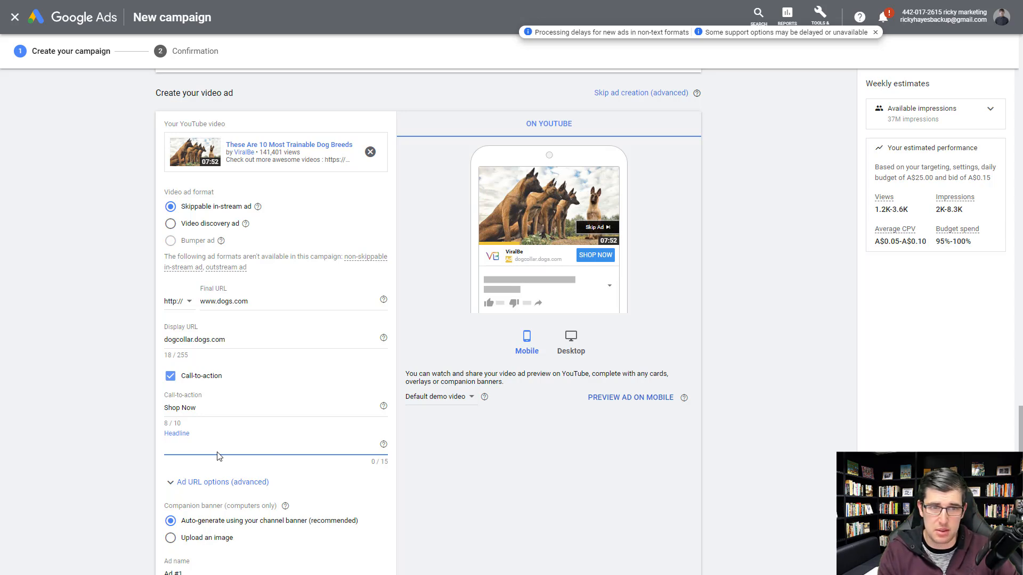
pyautogui.write('The Best ')
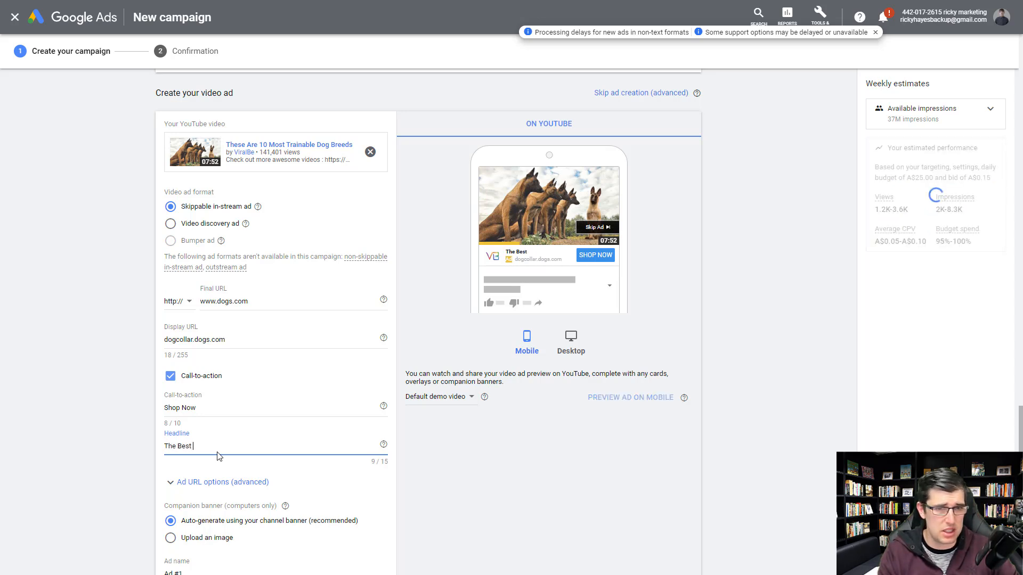
pyautogui.write('Dog Collar')
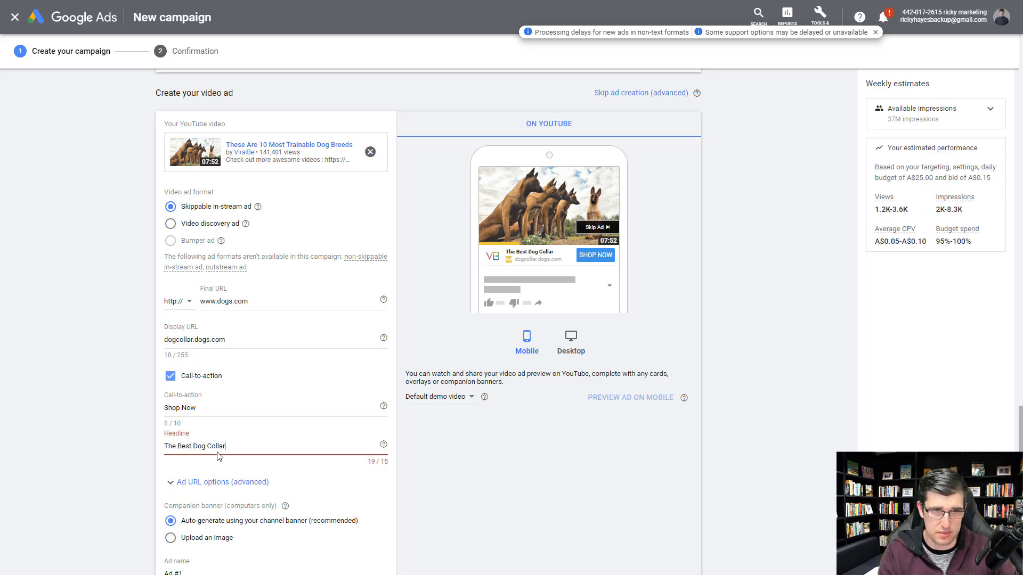
# Step: Try Great Dog Collar as the ad's headline
pyautogui.hotkey('ctrl', 'a')
pyautogui.hotkey('ctrl', 's')
pyautogui.press('Escape')
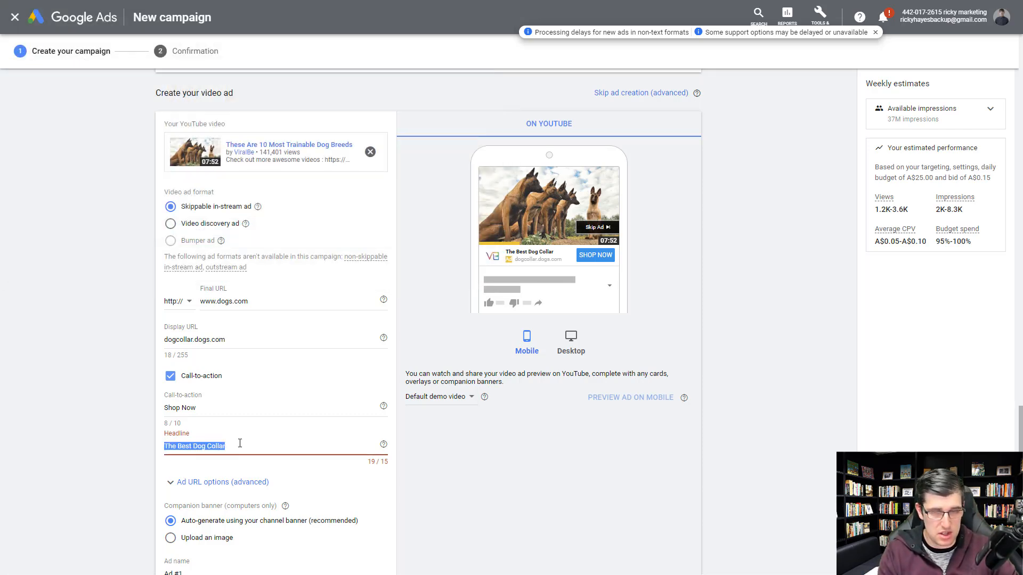
pyautogui.write('Great D')
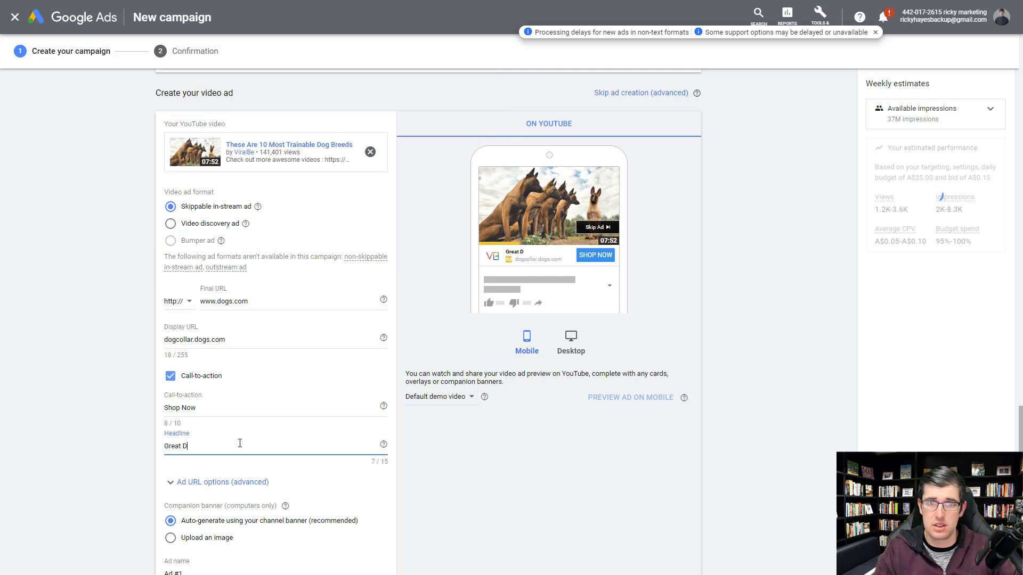
pyautogui.write('og Collar')
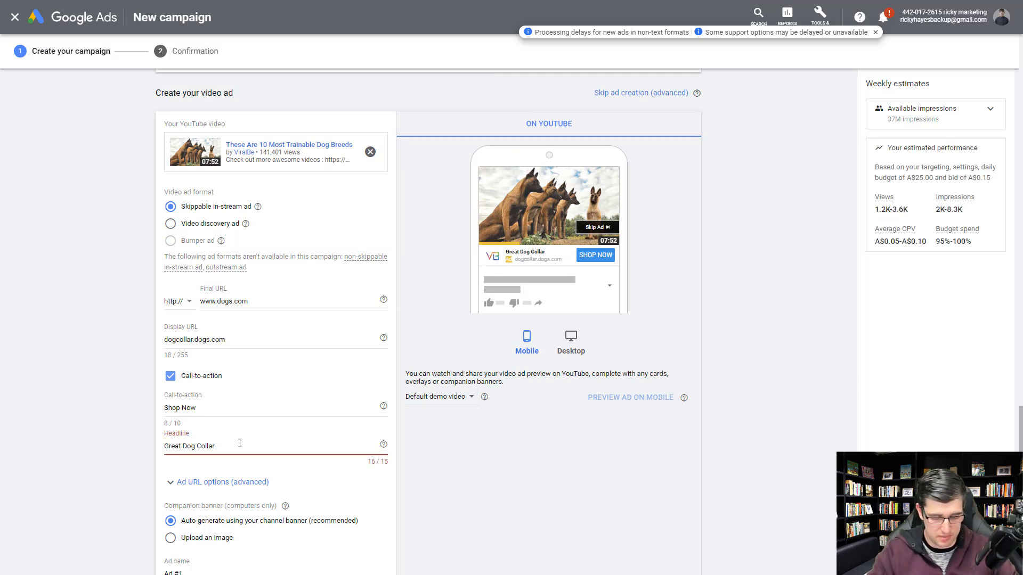
# Step: Shorten the ad's headline to Dog Collar and check it in the mobile ad preview
pyautogui.moveTo(216, 447); pyautogui.dragTo(124, 451)
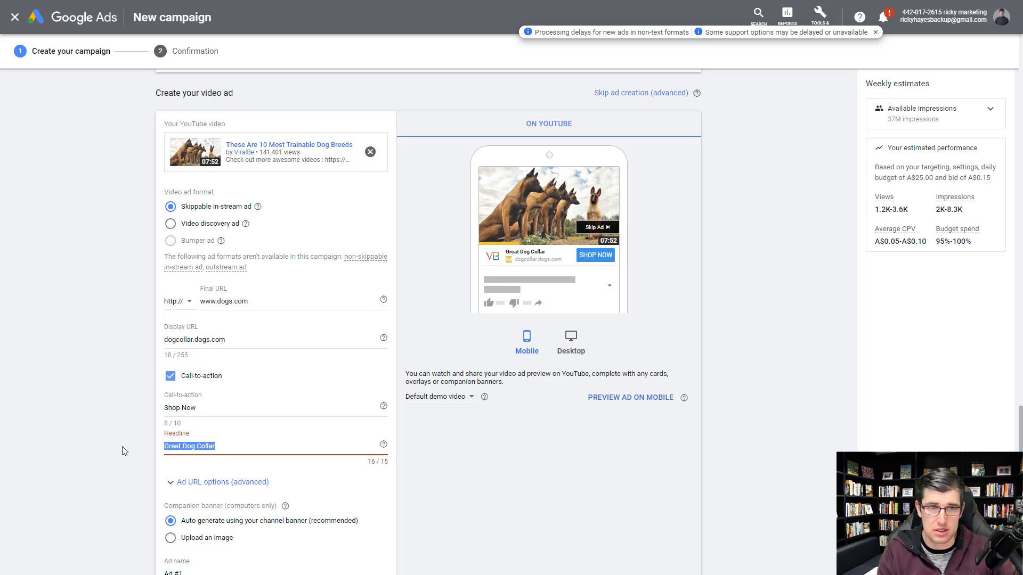
pyautogui.write('Dog Collar')
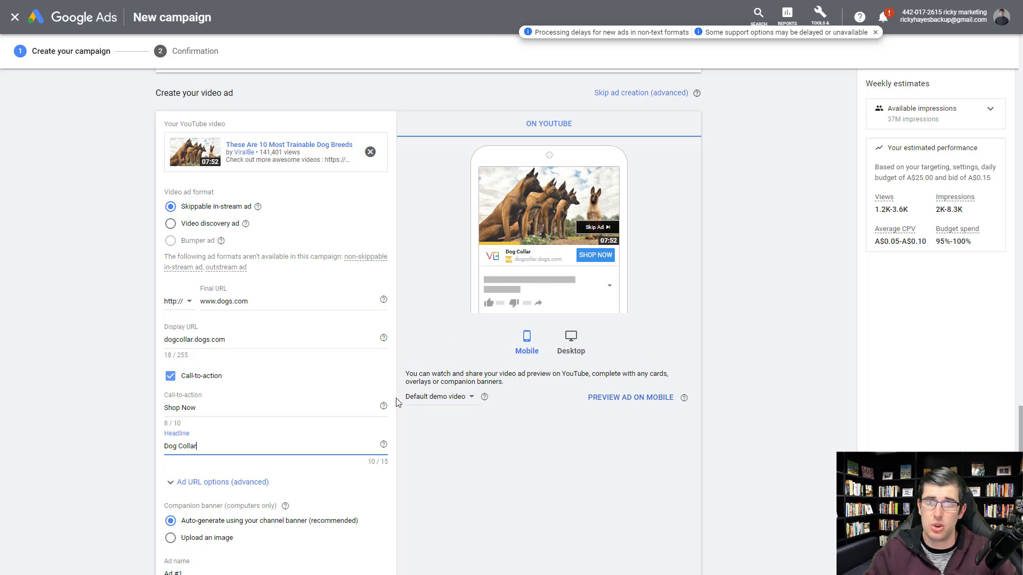
pyautogui.moveTo(530, 252); pyautogui.dragTo(509, 252)
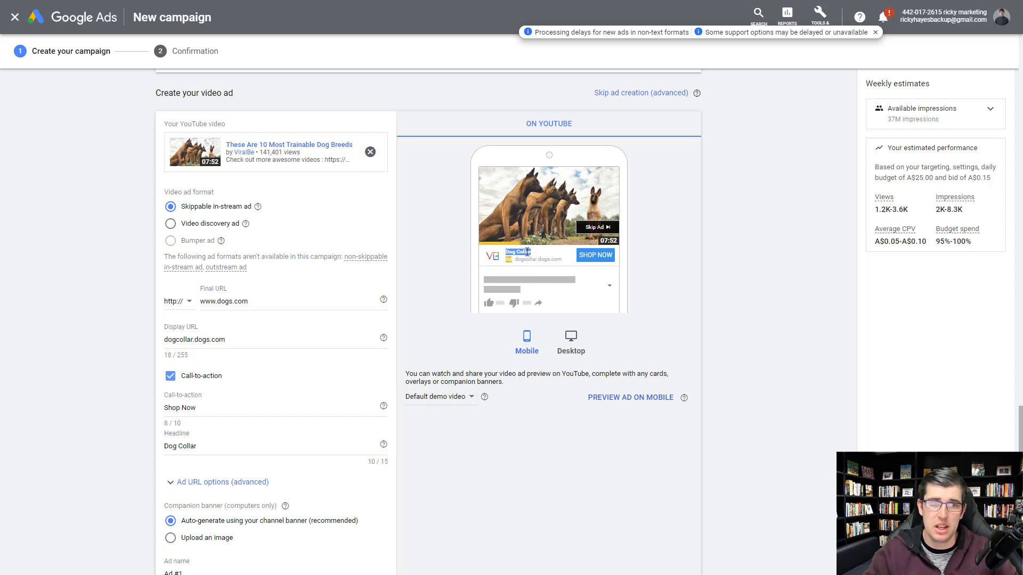
# Step: Keep the companion banner auto-generated from the channel banner and name the ad Hook Video 1
pyautogui.scroll(-2, 133, 341)
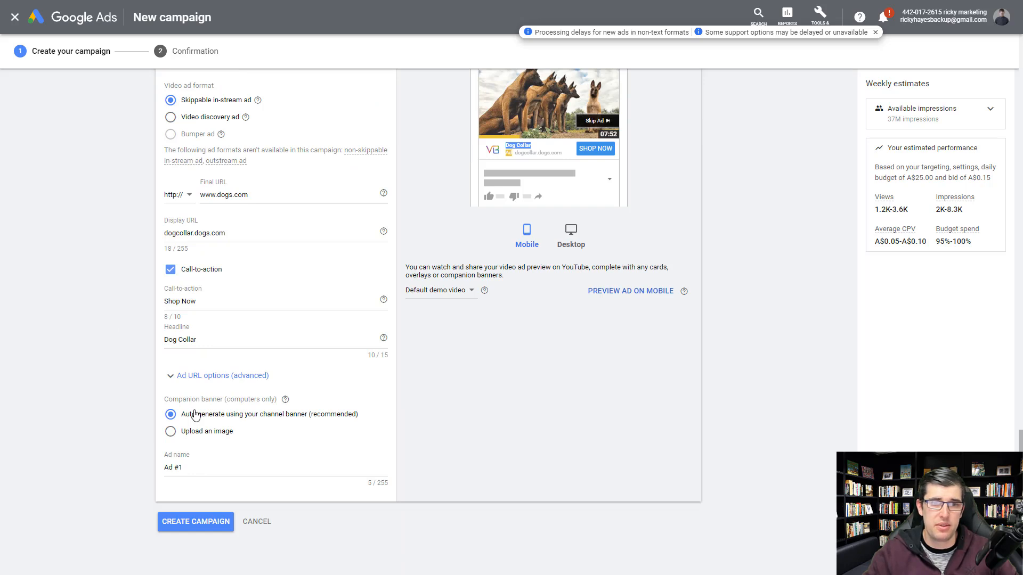
pyautogui.moveTo(190, 413); pyautogui.dragTo(272, 421)
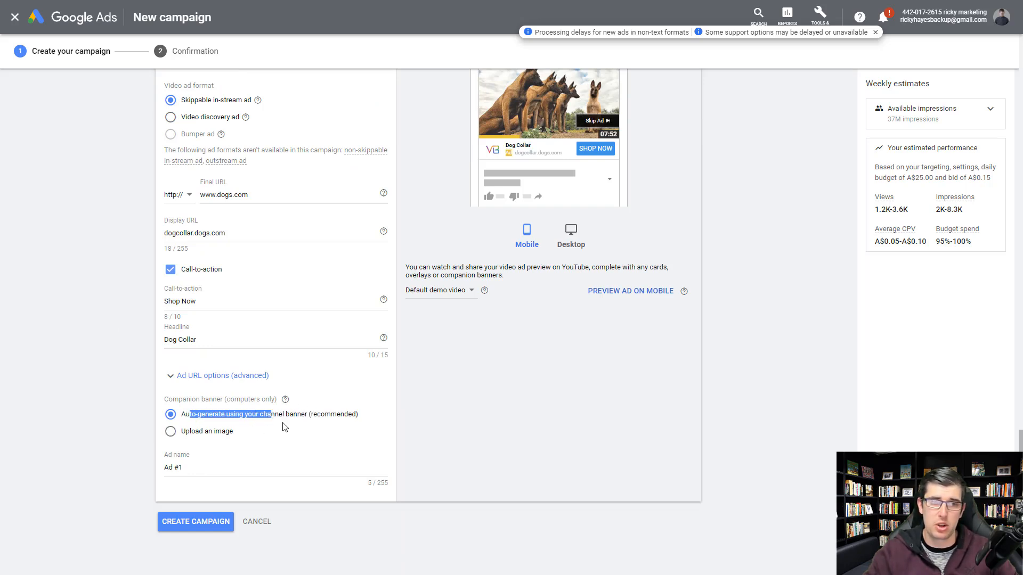
pyautogui.moveTo(196, 469); pyautogui.dragTo(64, 469)
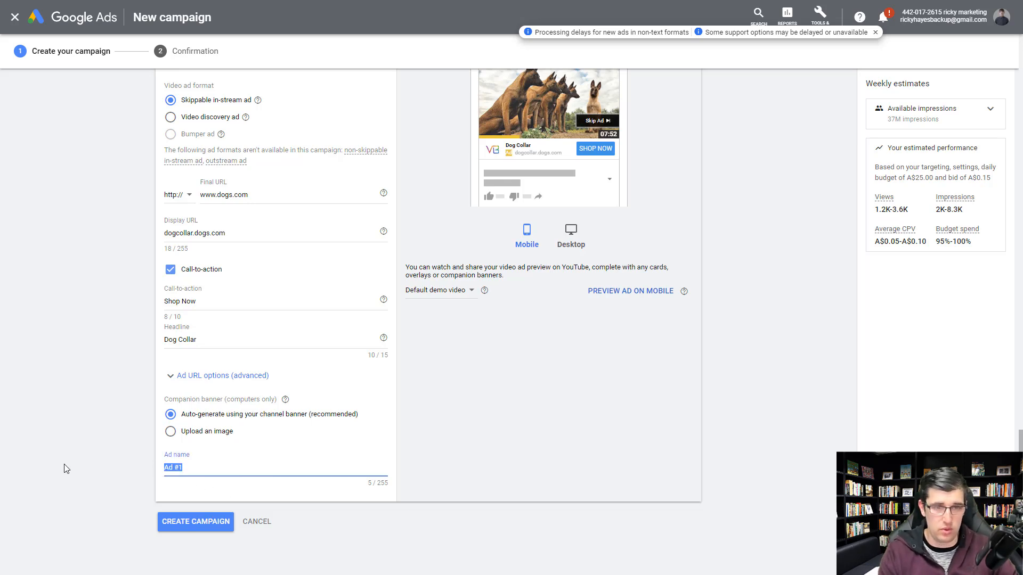
pyautogui.write('Hook Video')
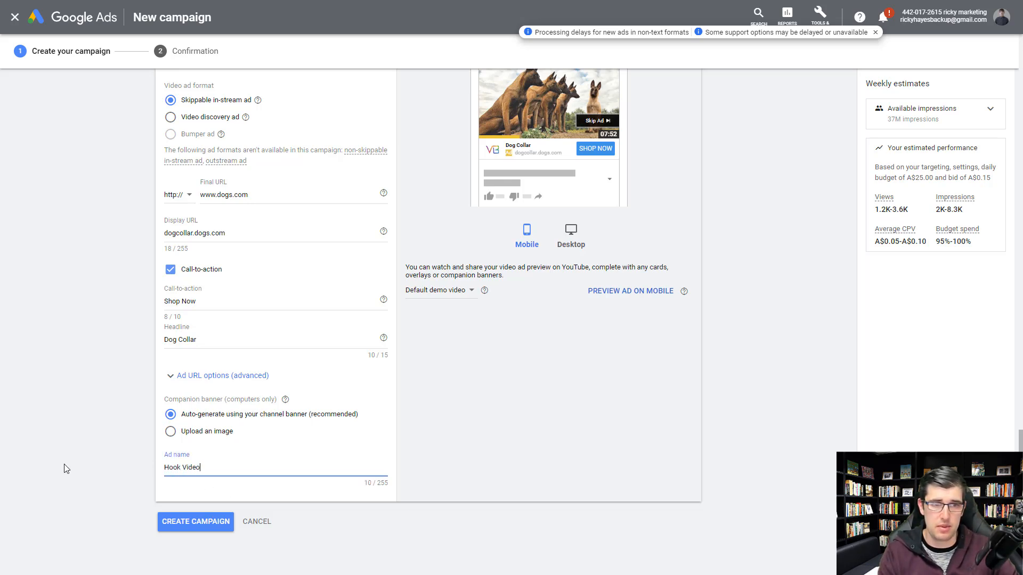
pyautogui.press('BackSpace')
pyautogui.write('o 1')
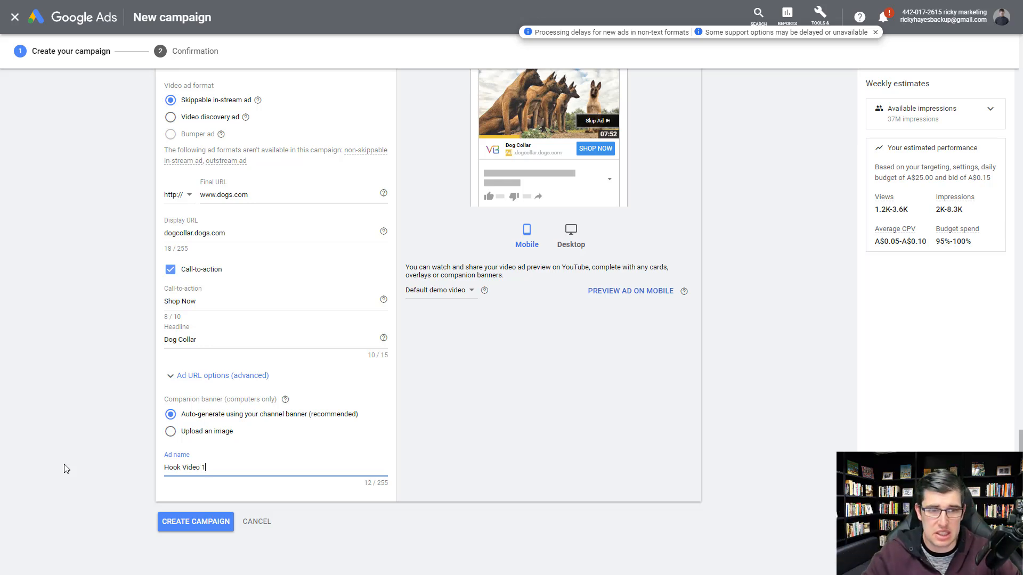
# Step: Create the video campaign, continue to its ad groups overview and set the campaign's status to Paused
pyautogui.click(195, 522)
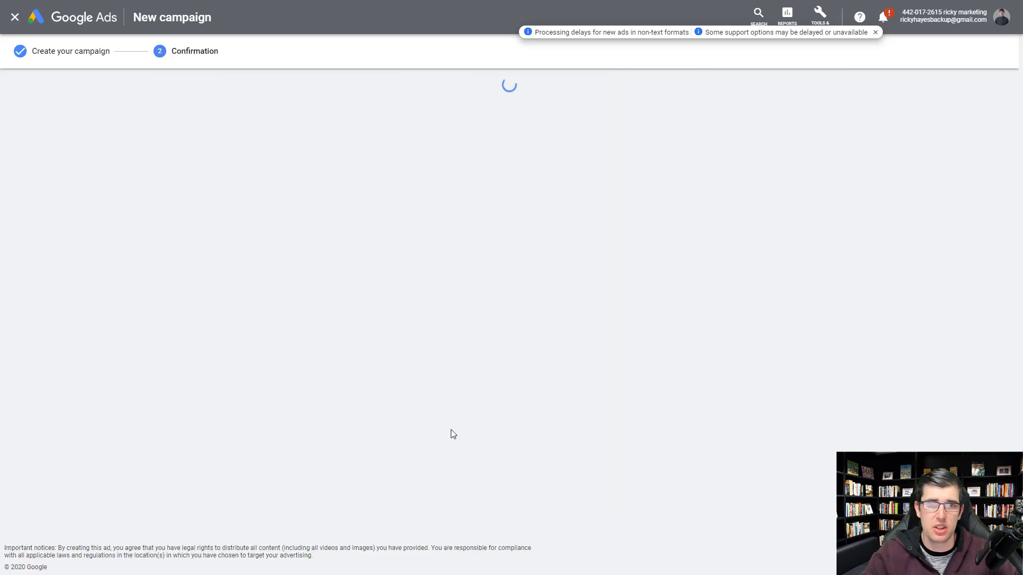
pyautogui.click(316, 278)
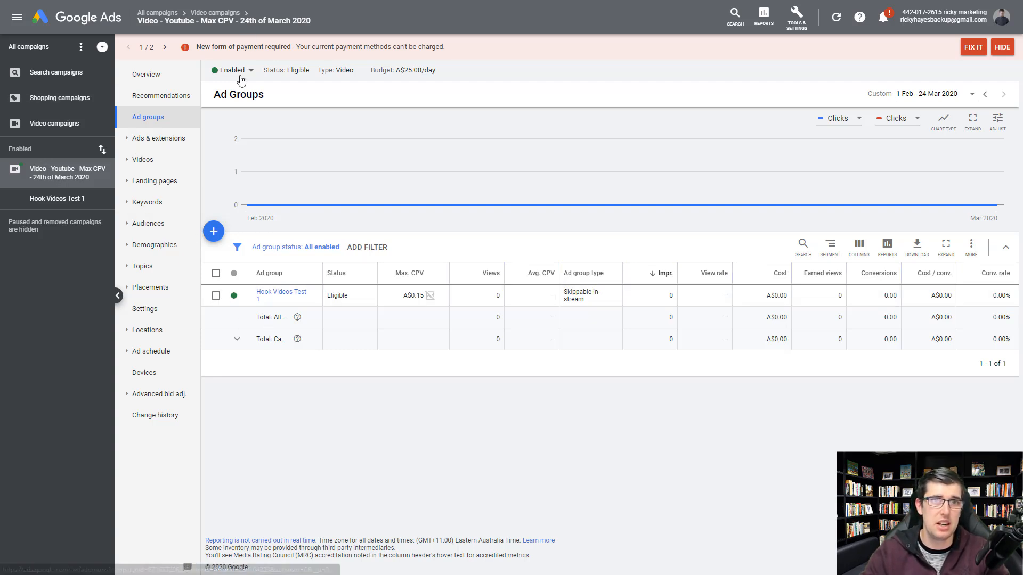
pyautogui.click(218, 70)
pyautogui.click(245, 93)
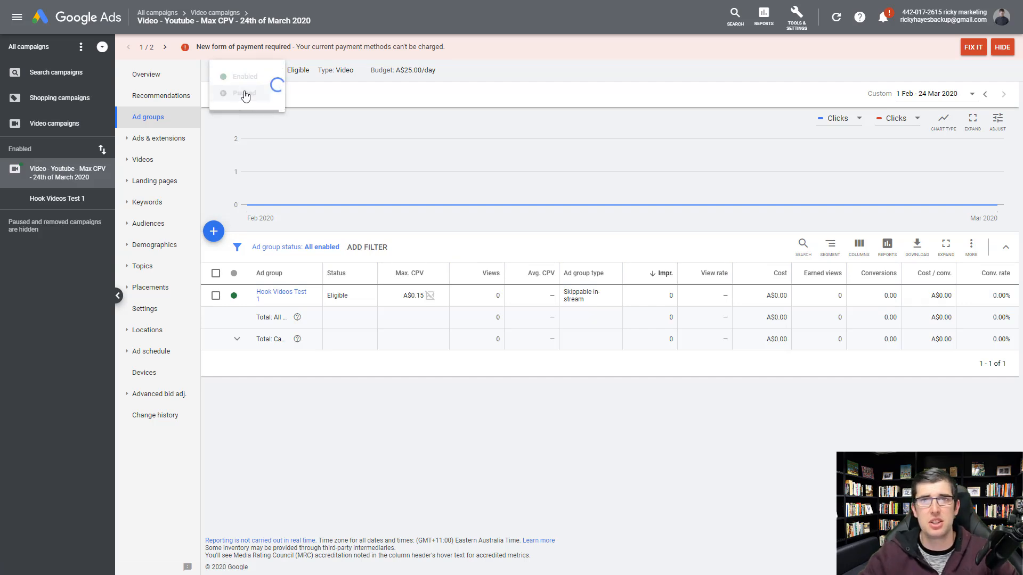